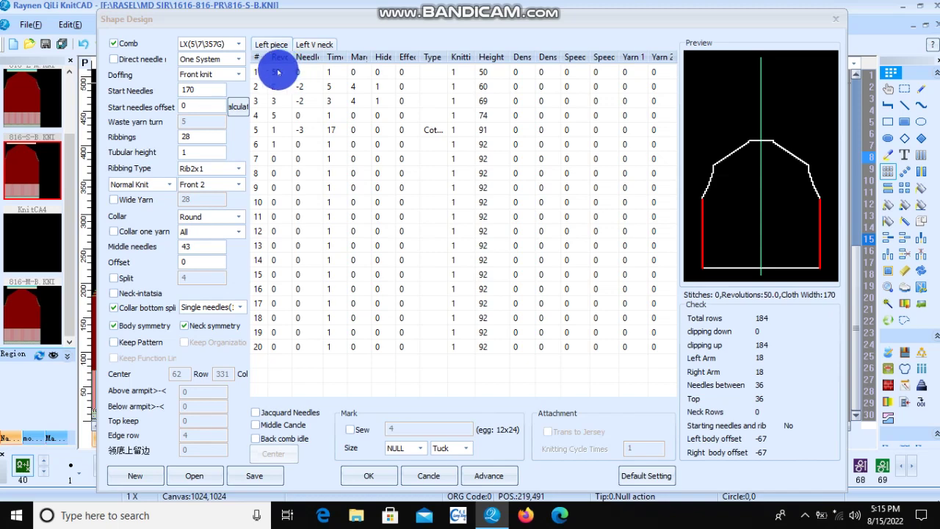
Step: Enter 52 in row 1 Revs and 4 in row 2 Times, then reset the table with New
{"action": "double_click", "coordinate": [279, 72]}
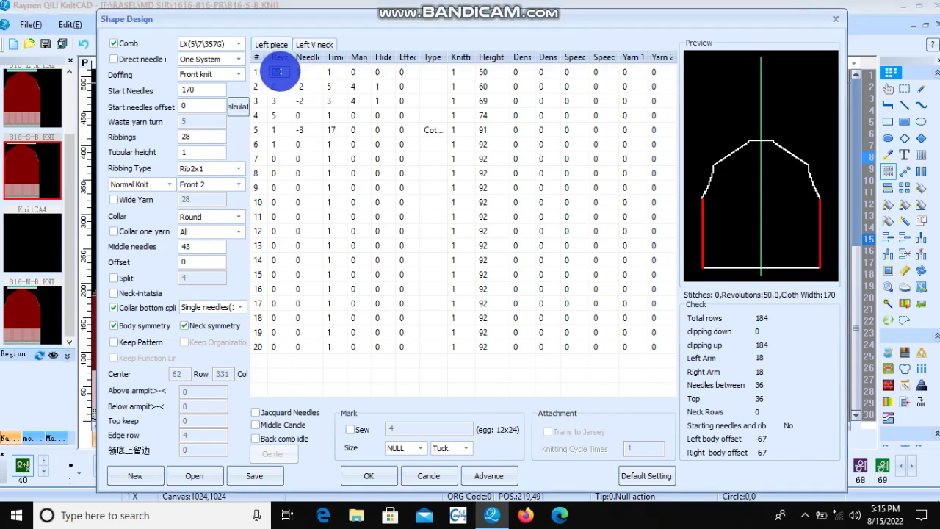
{"action": "type", "text": "52"}
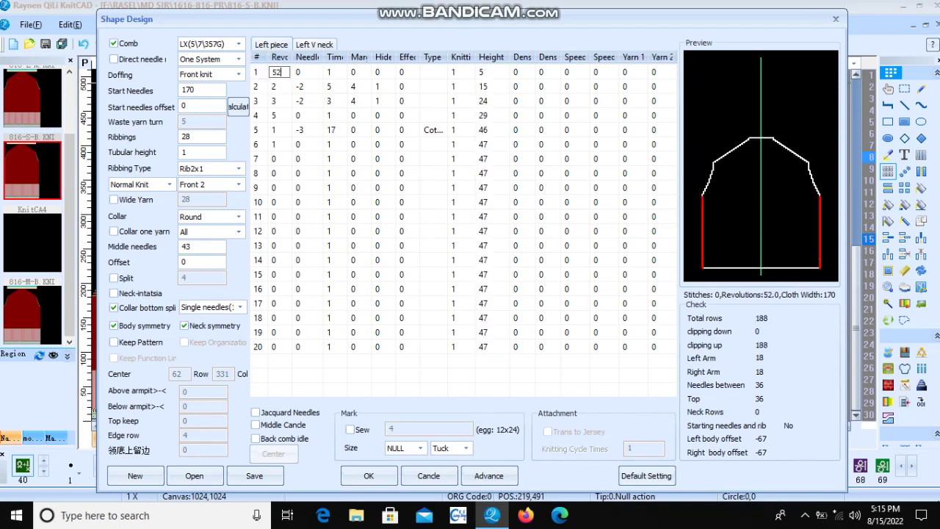
{"action": "double_click", "coordinate": [281, 72]}
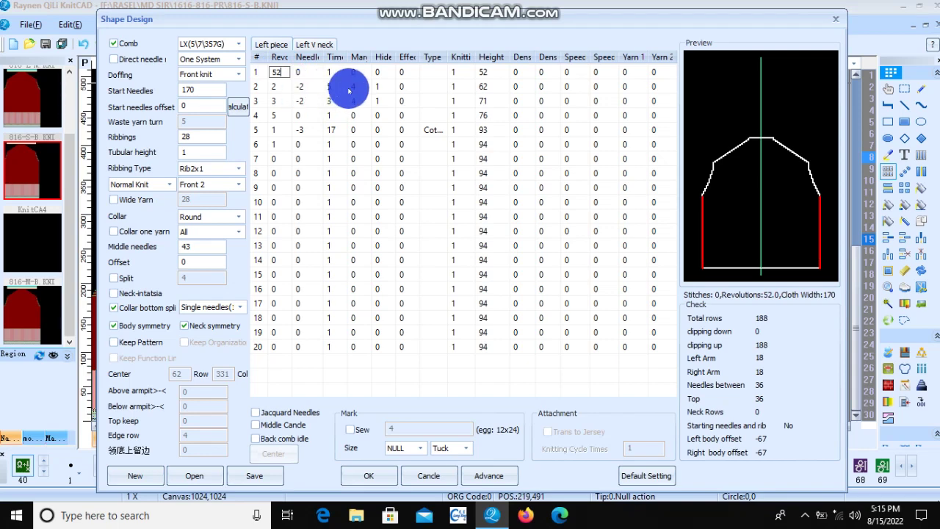
{"action": "left_click", "coordinate": [331, 87]}
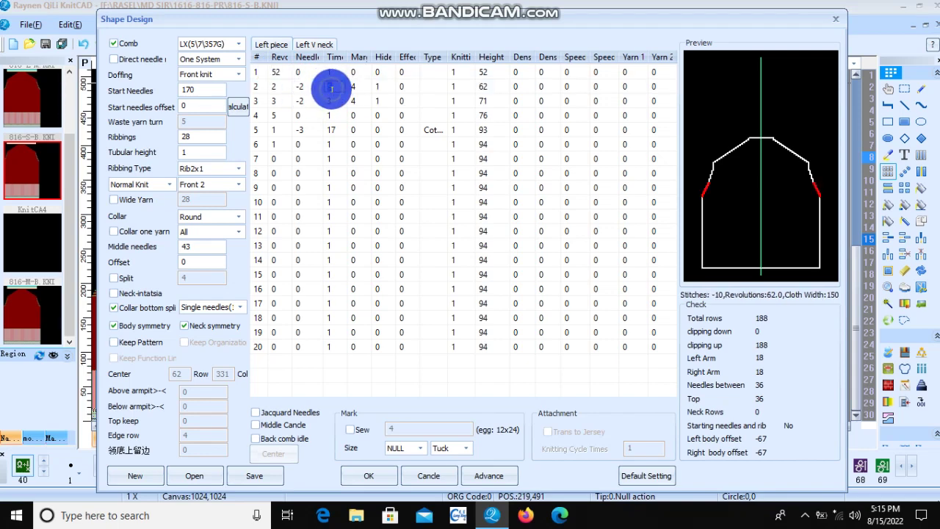
{"action": "type", "text": "4"}
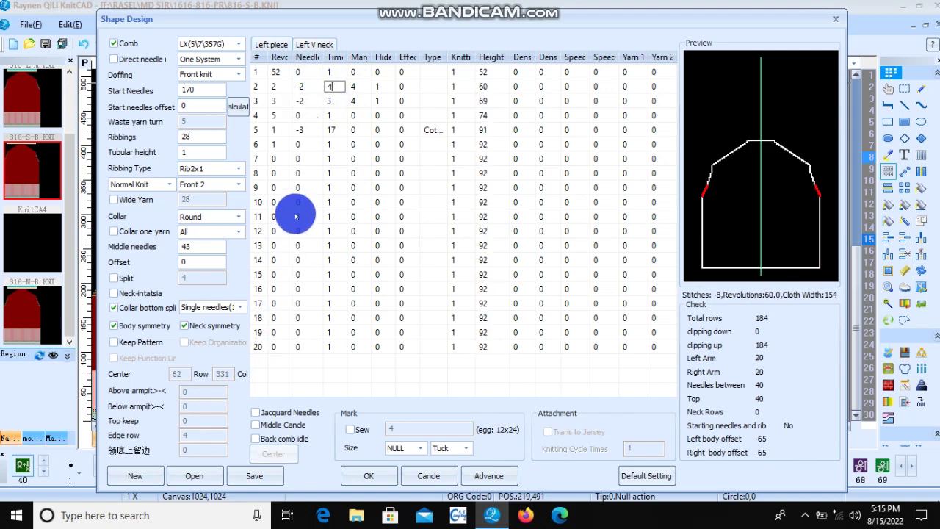
{"action": "left_click", "coordinate": [140, 481]}
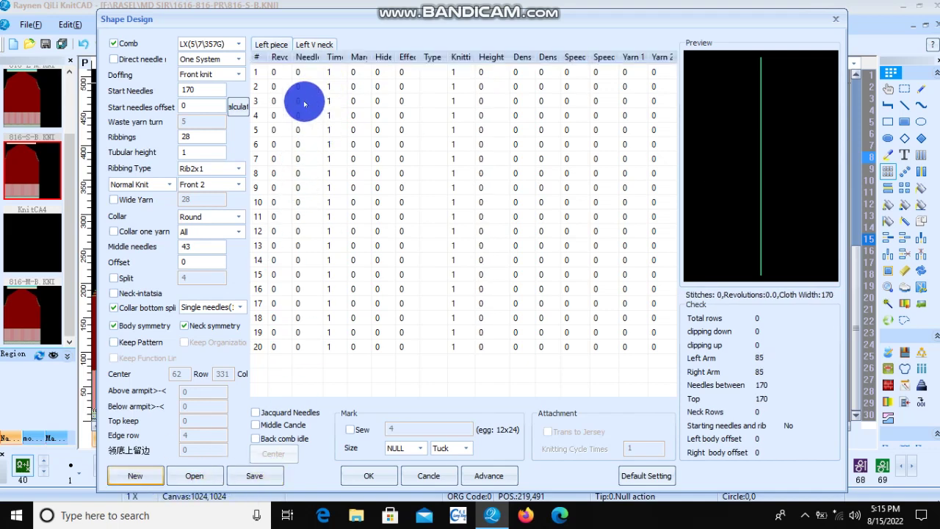
Step: Set Start Needles to 158 and row 1 Revs to 52
{"action": "double_click", "coordinate": [203, 90]}
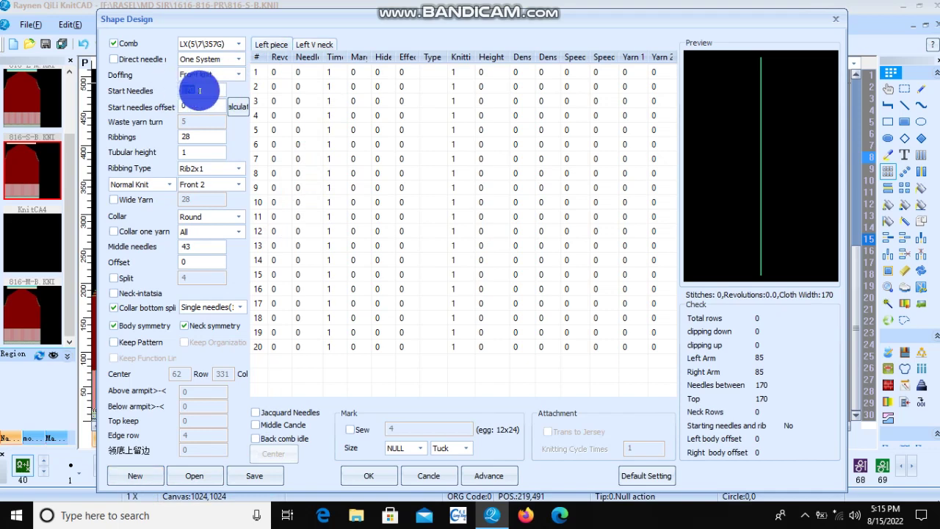
{"action": "type", "text": "158"}
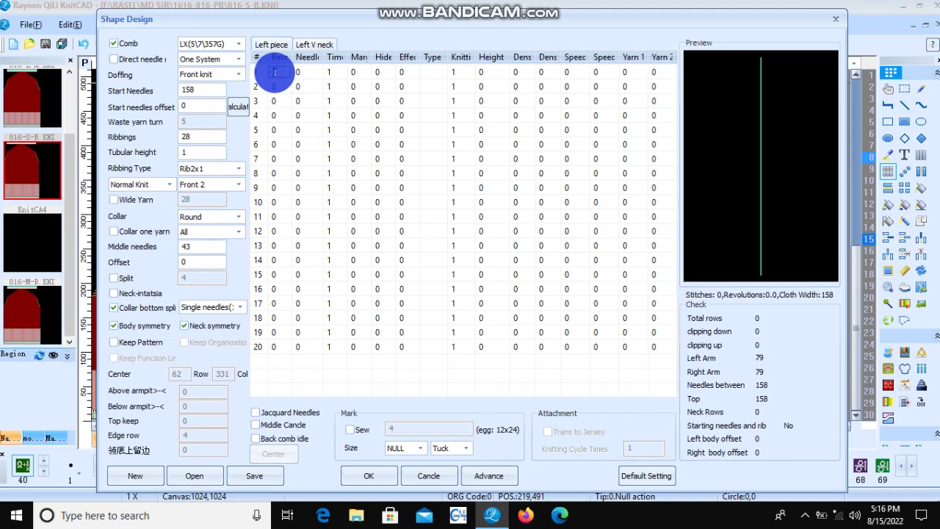
{"action": "type", "text": "52"}
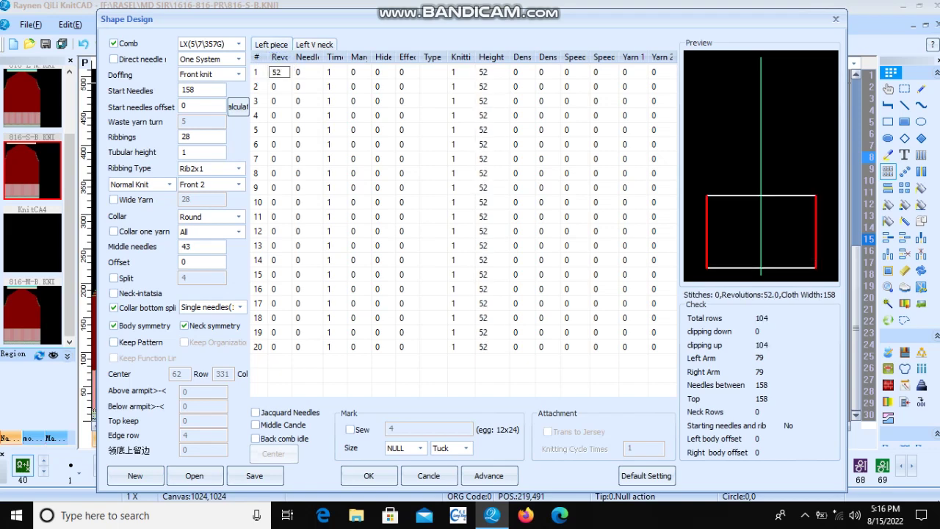
Step: Fill row 2 with 2, -2, 4, 4 and Hide 1 so it decreases 2 needles 4 times
{"action": "left_click", "coordinate": [275, 74]}
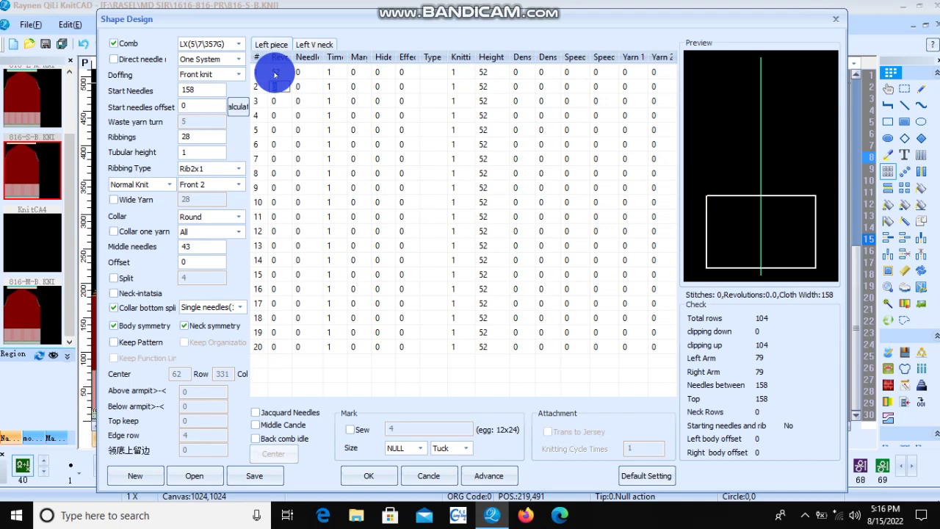
{"action": "type", "text": "2"}
{"action": "key", "text": "Tab"}
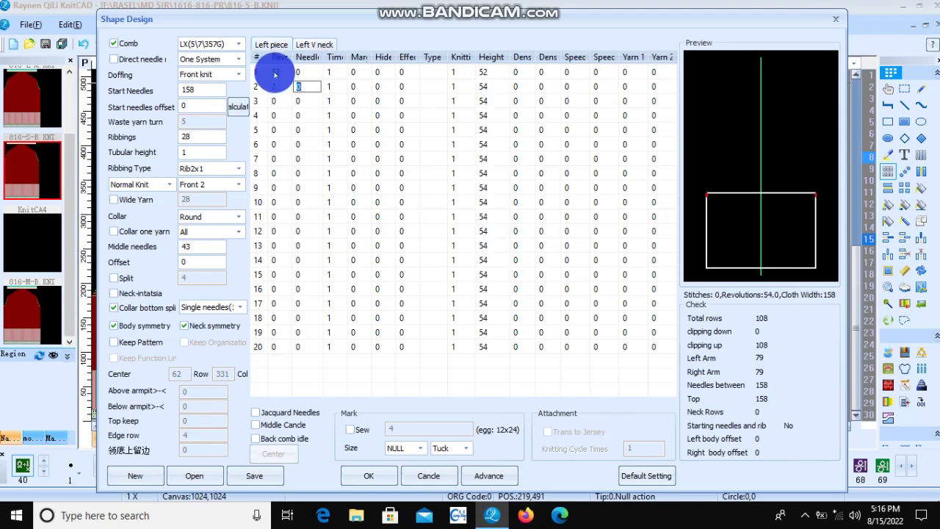
{"action": "type", "text": "-2"}
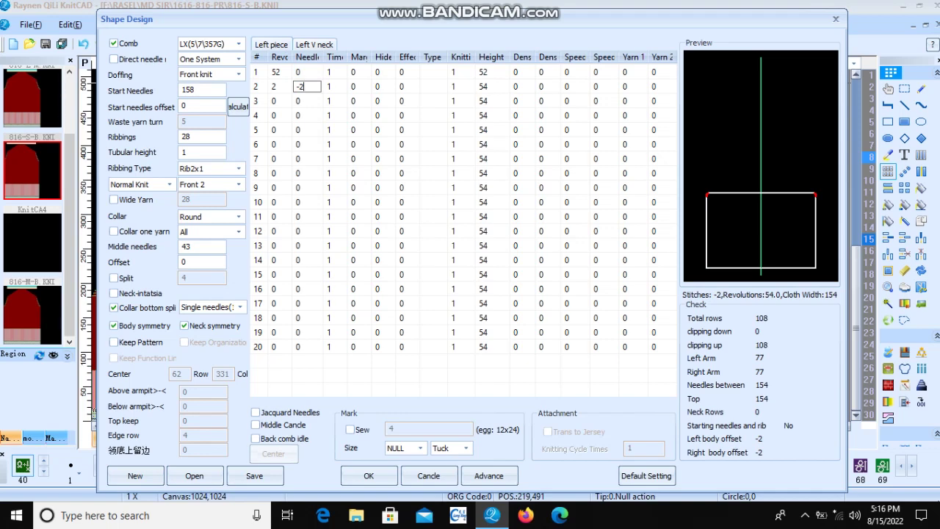
{"action": "left_click", "coordinate": [275, 74]}
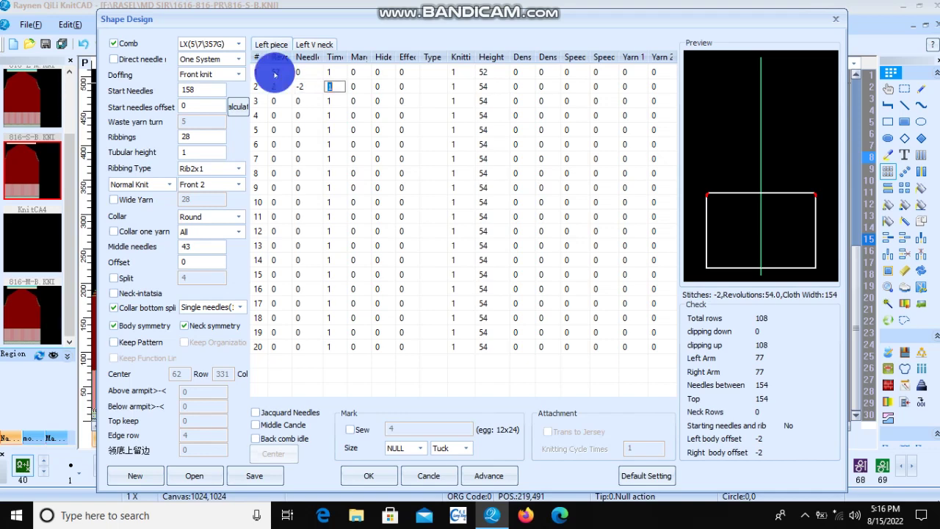
{"action": "type", "text": "4"}
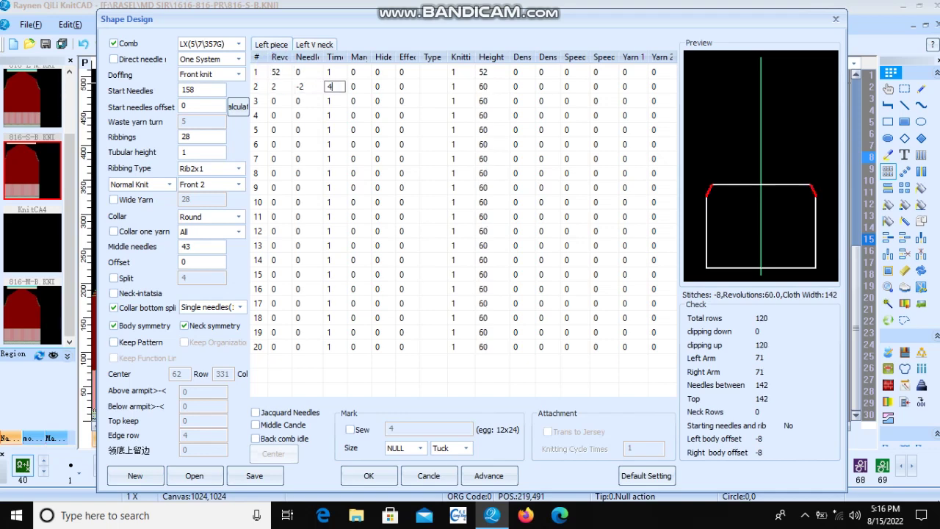
{"action": "left_click", "coordinate": [275, 74]}
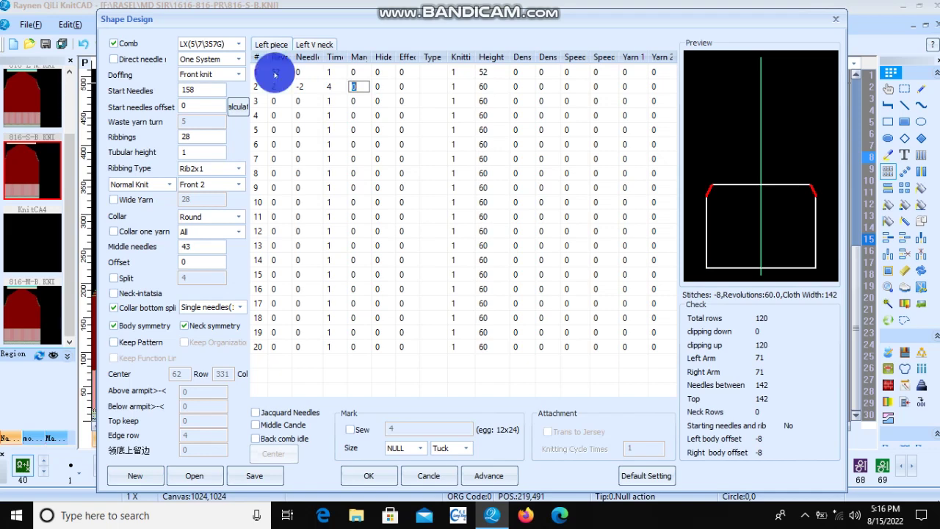
{"action": "type", "text": "4"}
{"action": "left_click", "coordinate": [274, 74]}
{"action": "type", "text": "1"}
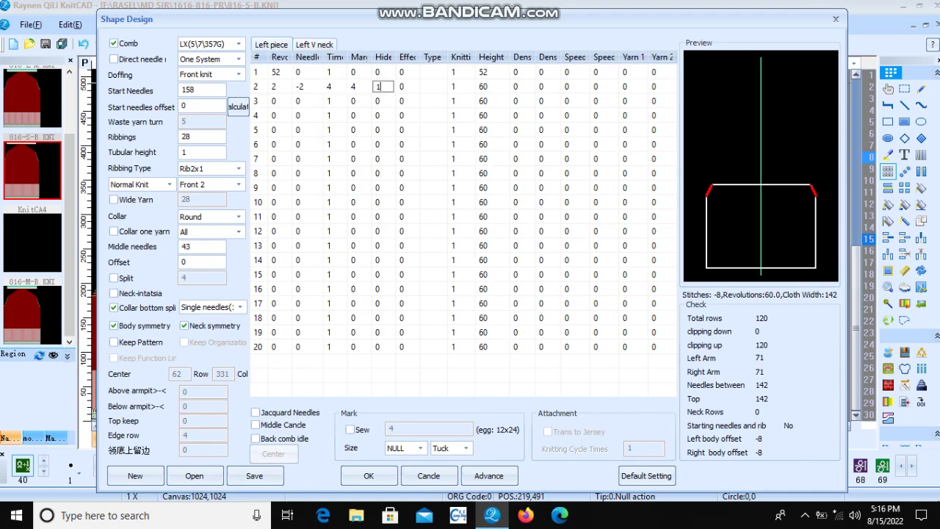
{"action": "left_click", "coordinate": [275, 74]}
{"action": "key", "text": "Left"}
{"action": "key", "text": "Left"}
Step: Fill row 3 with 3, -2, 3, 3 and 1, correcting one mistyped cell
{"action": "key", "text": "Left"}
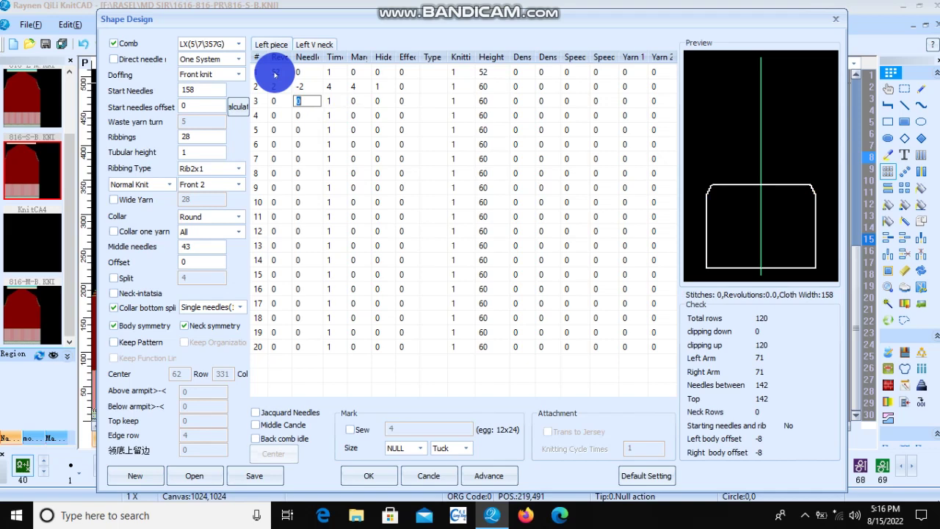
{"action": "key", "text": "Left"}
{"action": "type", "text": "3"}
{"action": "key", "text": "Right"}
{"action": "type", "text": "-"}
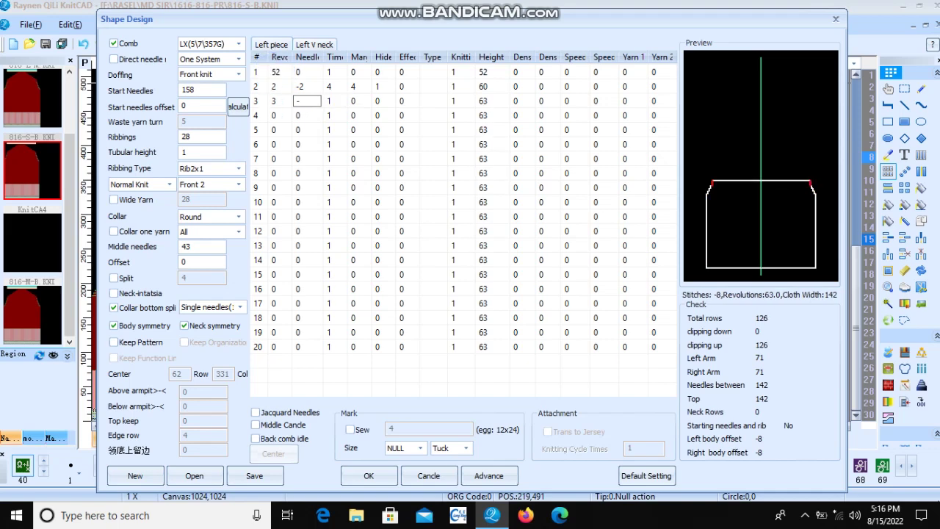
{"action": "type", "text": "2"}
{"action": "key", "text": "Right"}
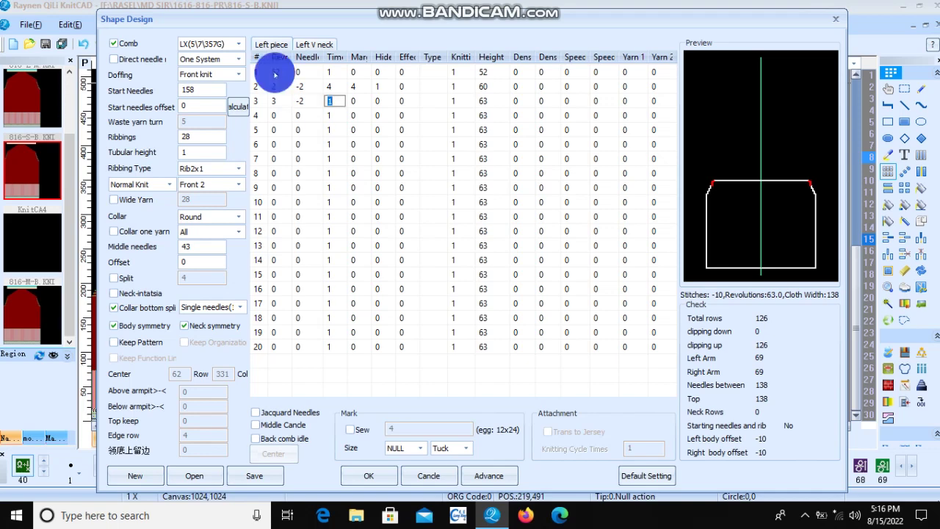
{"action": "type", "text": "3"}
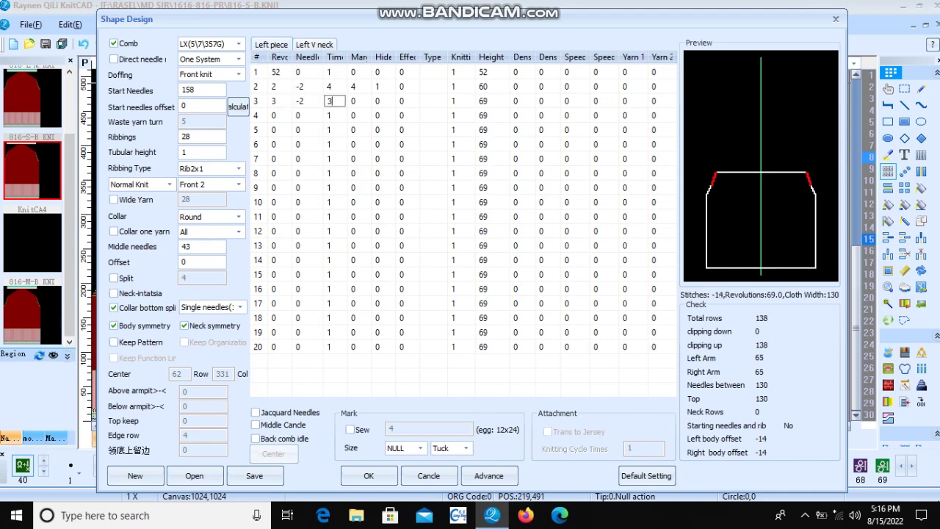
{"action": "key", "text": "Right"}
{"action": "type", "text": "4"}
{"action": "key", "text": "Right"}
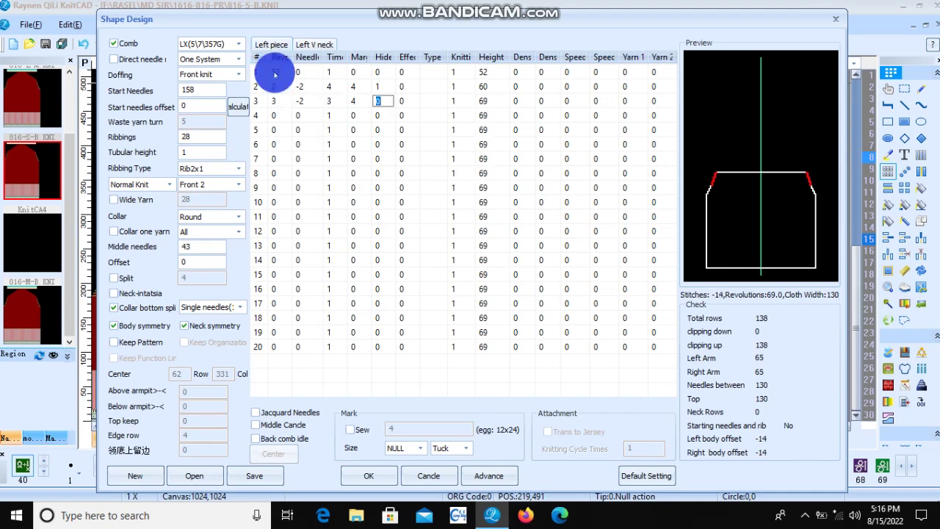
{"action": "type", "text": "1"}
{"action": "key", "text": "Left"}
{"action": "left_click", "coordinate": [275, 74]}
{"action": "type", "text": "3"}
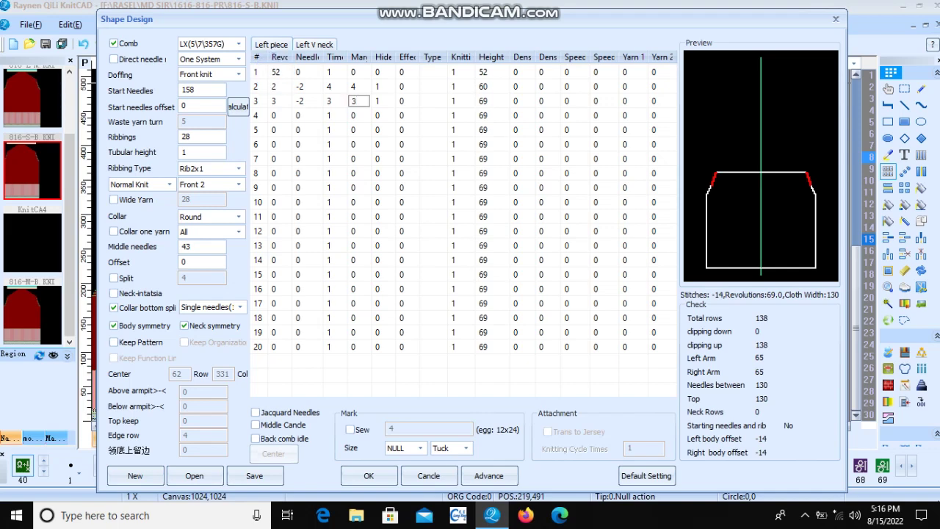
{"action": "left_click", "coordinate": [275, 74]}
{"action": "key", "text": "Down"}
{"action": "key", "text": "Left"}
{"action": "key", "text": "Left"}
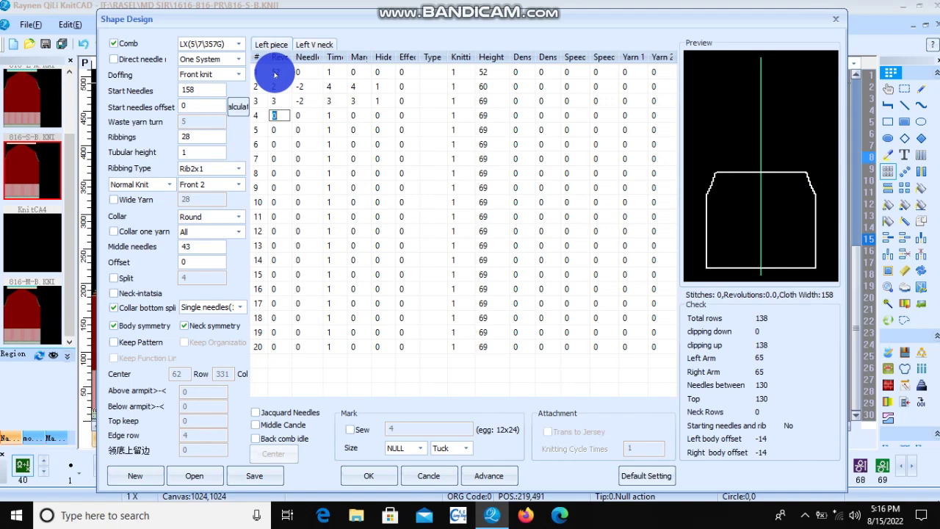
Step: Set row 4 Revs to 4, row 5 to 1, -3, 16, and row 6 Revs to 1
{"action": "type", "text": "4"}
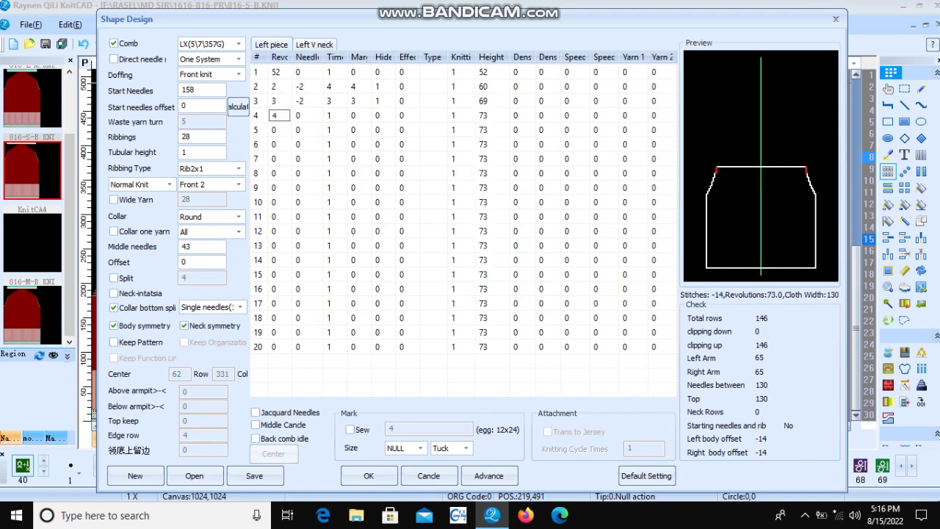
{"action": "left_click", "coordinate": [274, 73]}
{"action": "key", "text": "Right"}
{"action": "key", "text": "Right"}
{"action": "key", "text": "Right"}
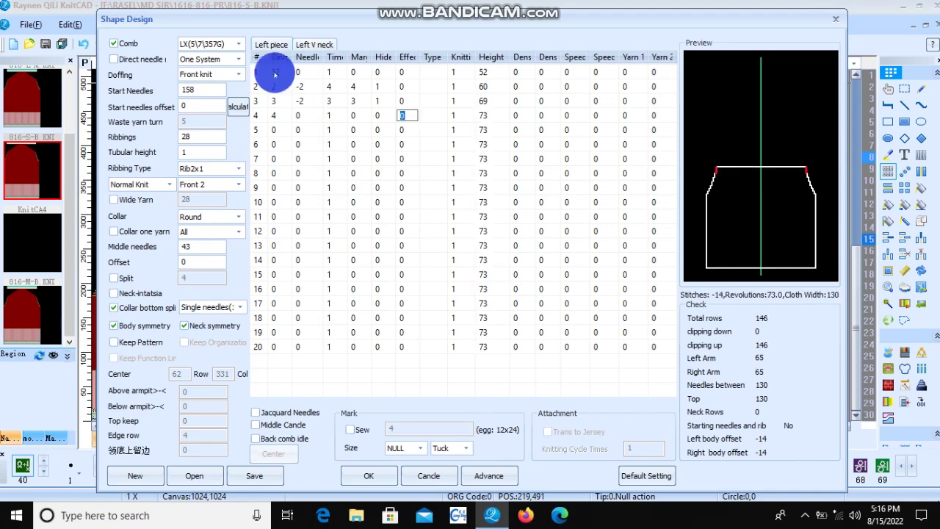
{"action": "key", "text": "Return"}
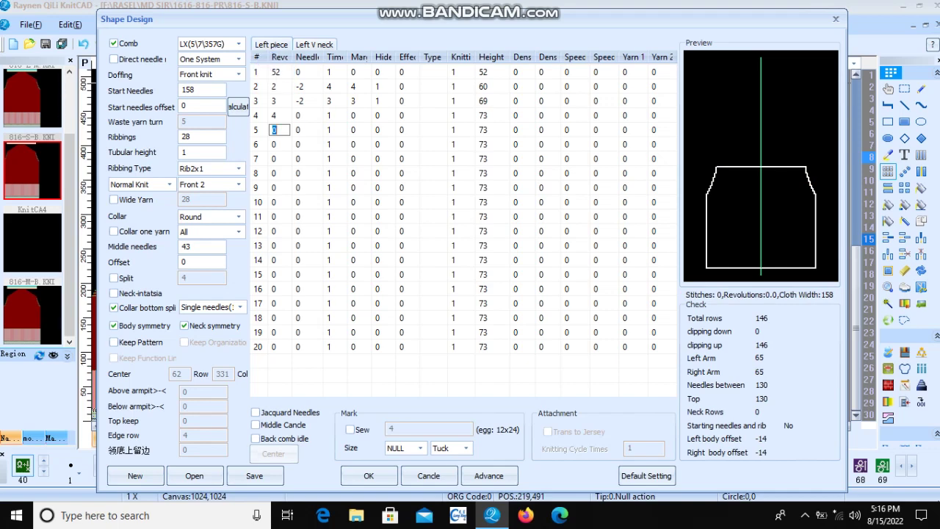
{"action": "type", "text": "1"}
{"action": "key", "text": "Right"}
{"action": "type", "text": "-"}
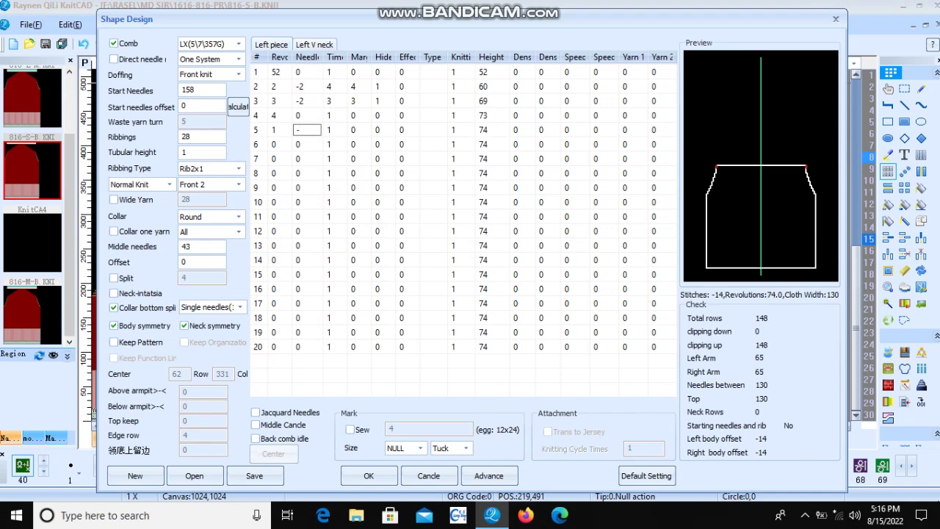
{"action": "type", "text": "3"}
{"action": "key", "text": "Right"}
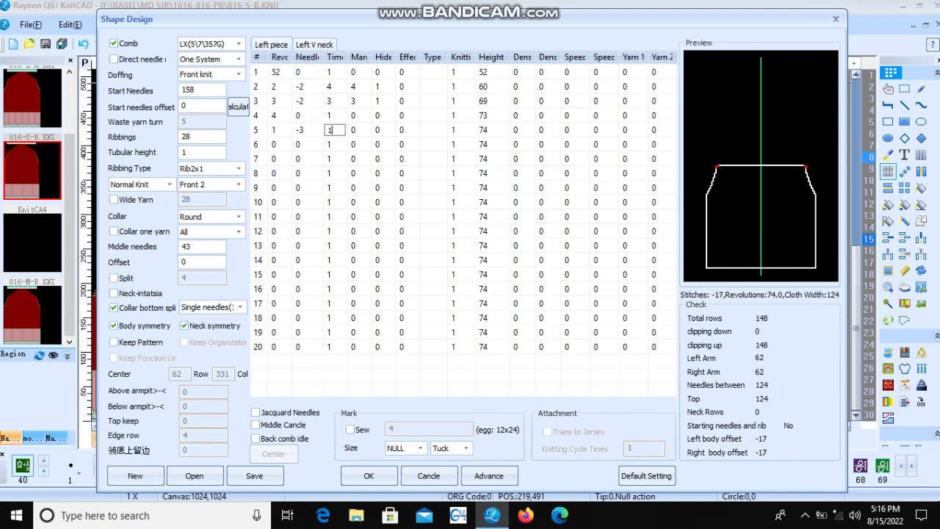
{"action": "type", "text": "6"}
{"action": "key", "text": "Return"}
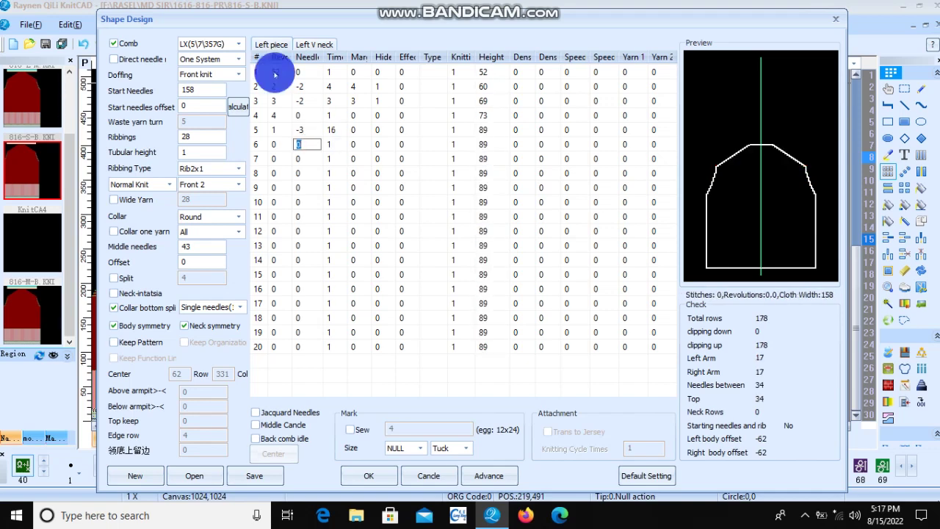
{"action": "key", "text": "Left"}
{"action": "type", "text": "1"}
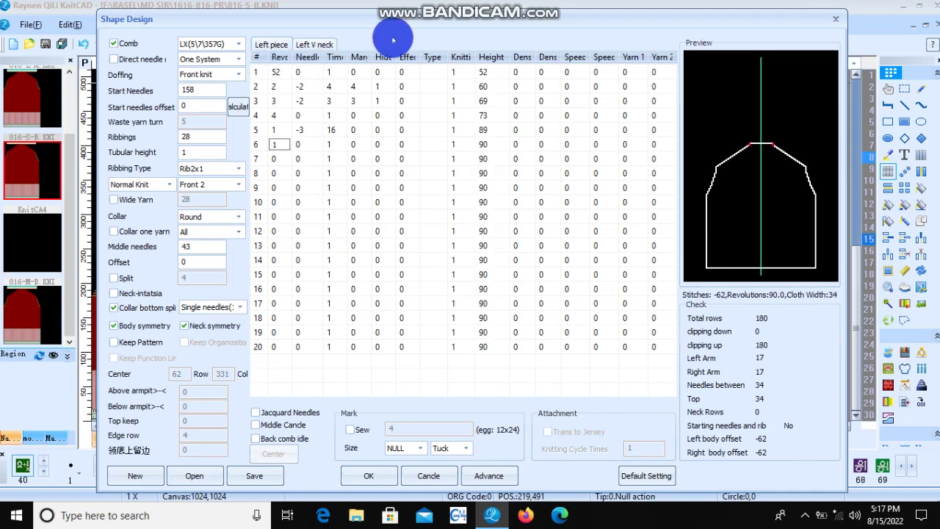
Step: Set row 5's stitch Type to Cotton and confirm the Shape Design settings with OK
{"action": "left_click", "coordinate": [440, 131]}
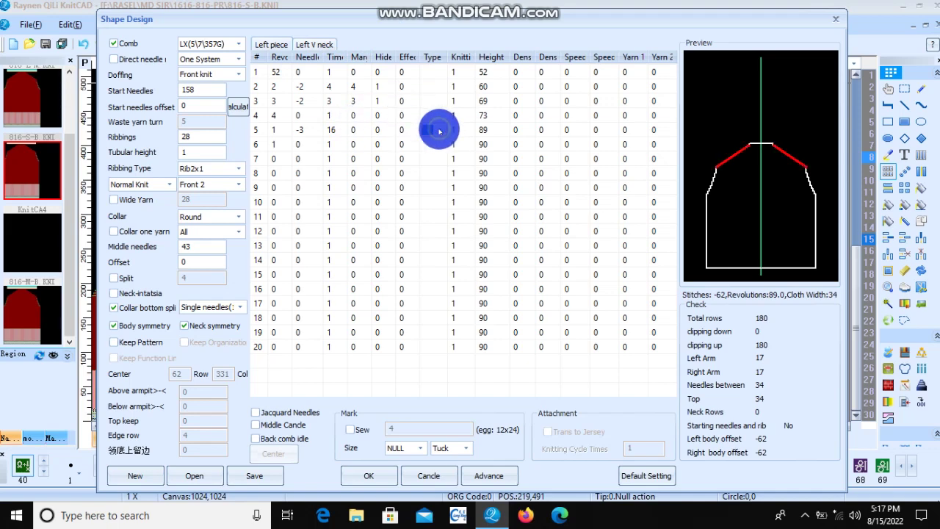
{"action": "left_click", "coordinate": [439, 130]}
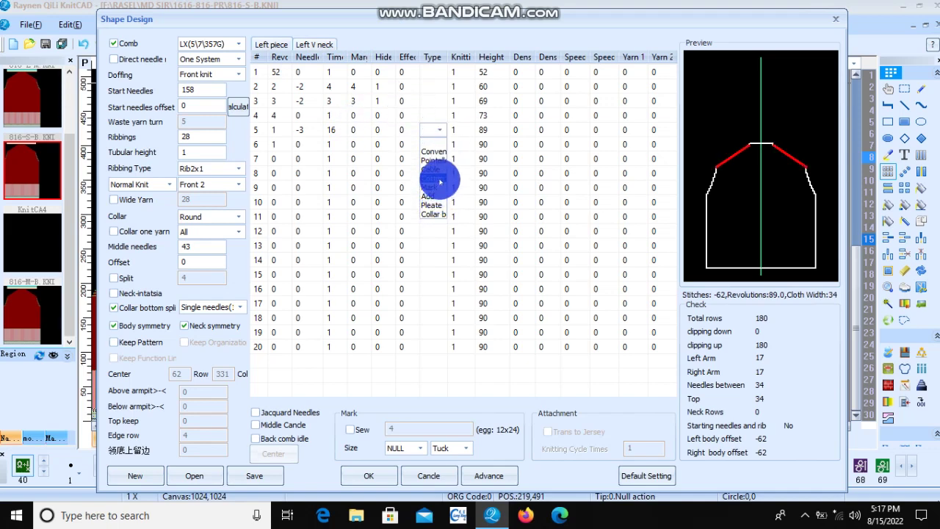
{"action": "left_click", "coordinate": [442, 179]}
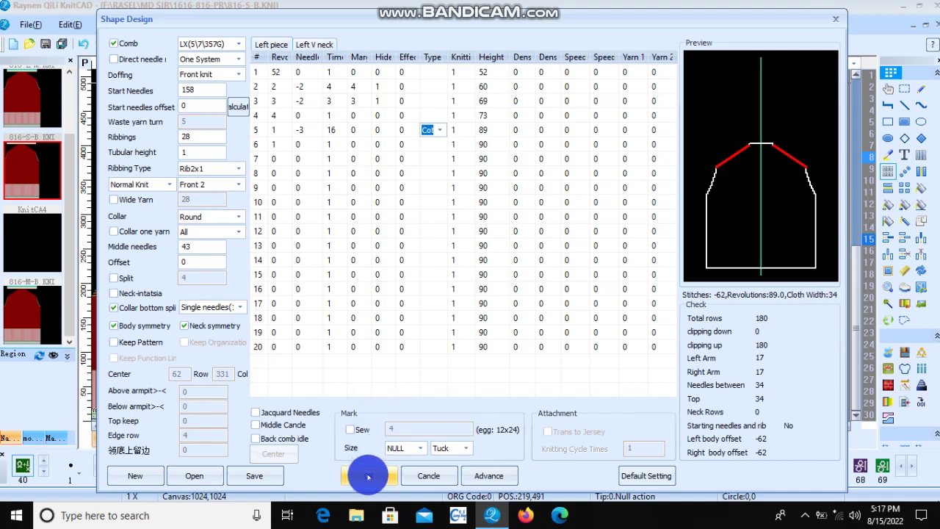
{"action": "left_click", "coordinate": [369, 475]}
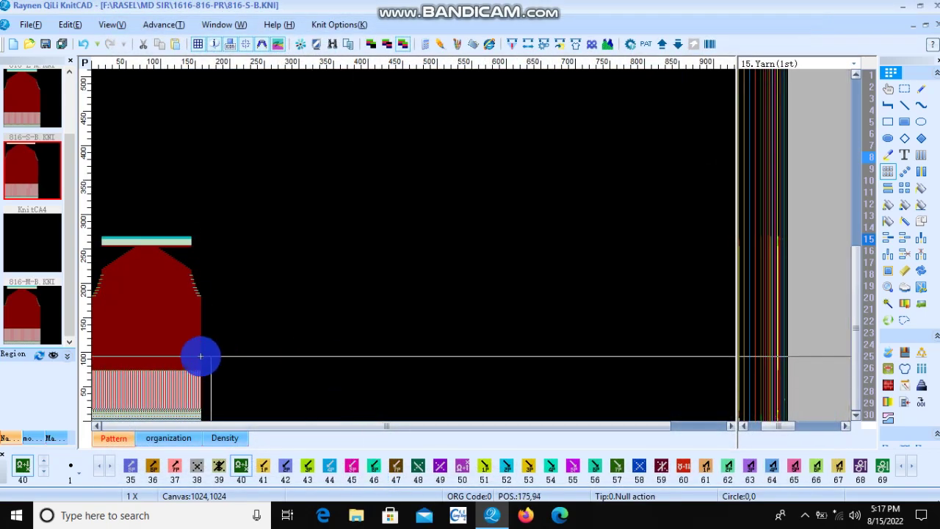
Step: Zoom in and out over the generated knitted body piece to inspect it
{"action": "scroll", "coordinate": [105, 374], "scroll_direction": "up", "scroll_amount": 2}
{"action": "scroll", "coordinate": [110, 245], "scroll_direction": "up", "scroll_amount": 1}
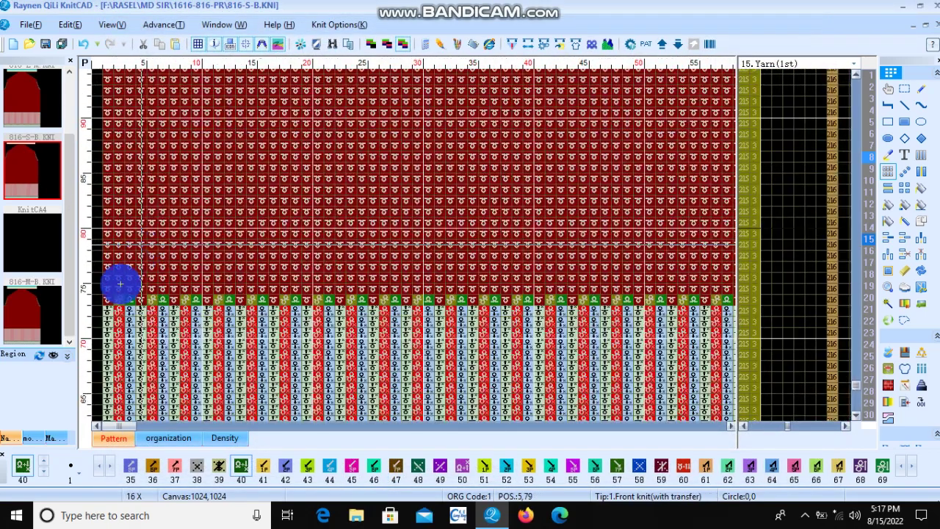
{"action": "scroll", "coordinate": [113, 243], "scroll_direction": "up", "scroll_amount": 1}
{"action": "scroll", "coordinate": [114, 242], "scroll_direction": "up", "scroll_amount": 1}
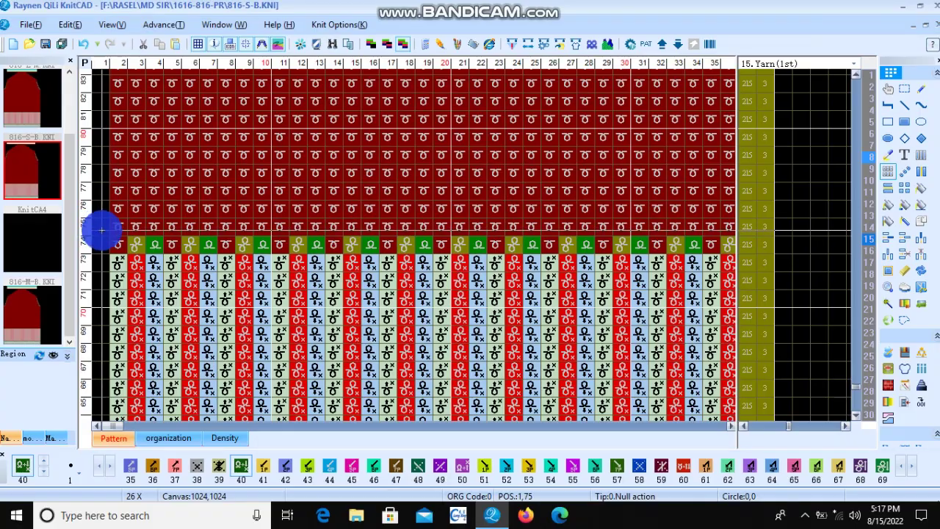
{"action": "scroll", "coordinate": [142, 243], "scroll_direction": "down", "scroll_amount": 1}
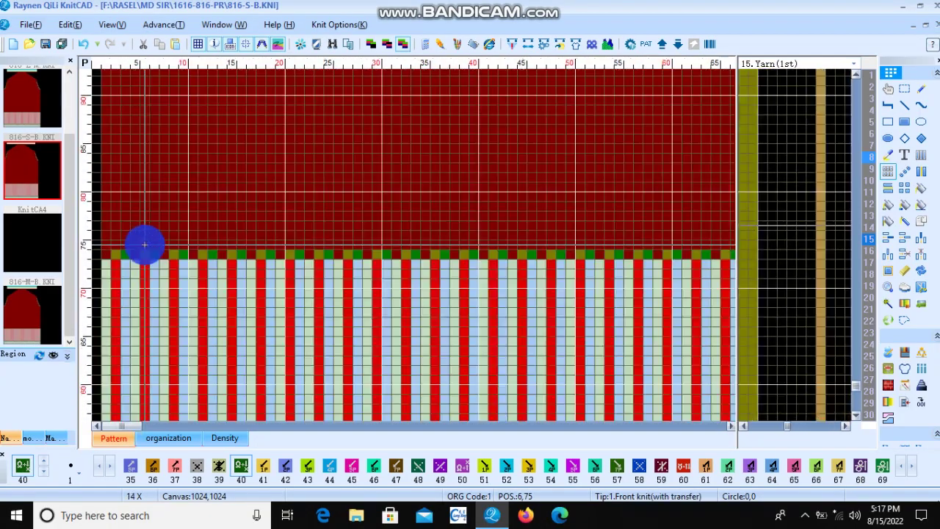
{"action": "scroll", "coordinate": [115, 243], "scroll_direction": "up", "scroll_amount": 1}
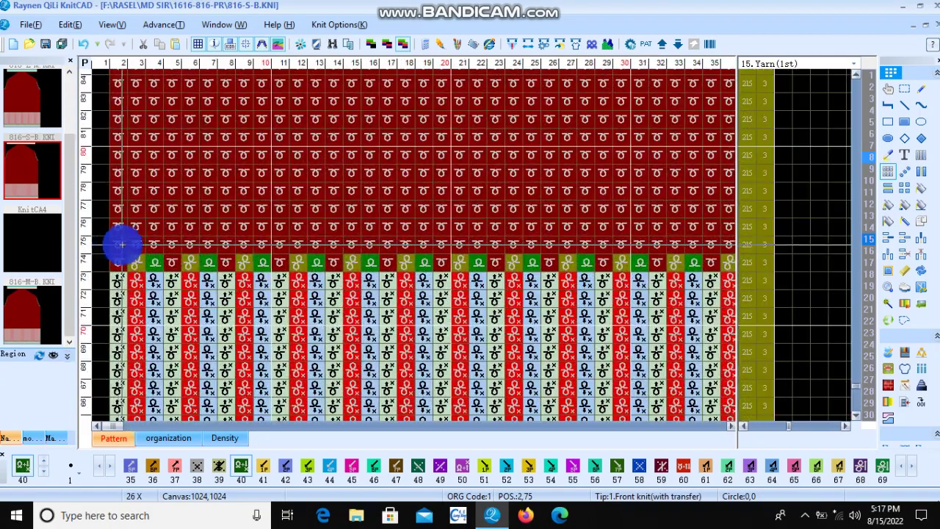
{"action": "scroll", "coordinate": [120, 243], "scroll_direction": "down", "scroll_amount": 1}
{"action": "scroll", "coordinate": [186, 162], "scroll_direction": "down", "scroll_amount": 2}
{"action": "scroll", "coordinate": [147, 310], "scroll_direction": "down", "scroll_amount": 2}
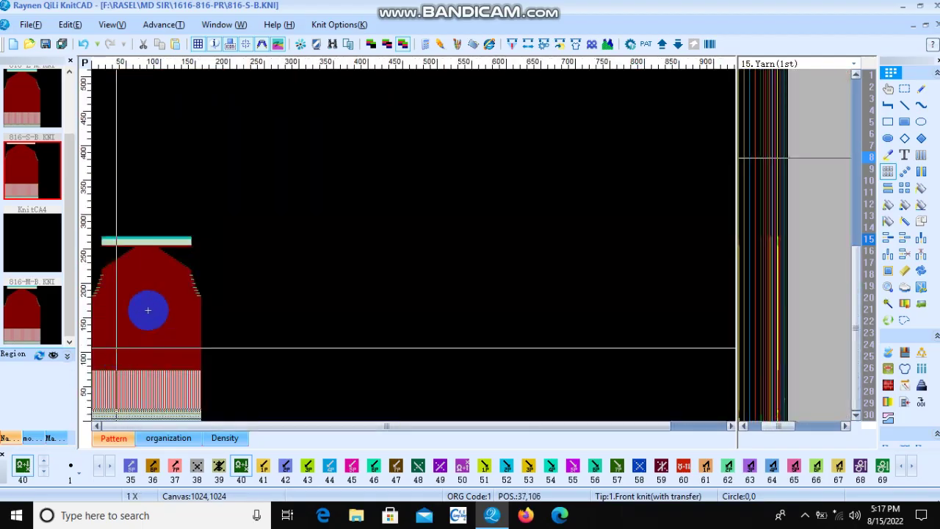
{"action": "scroll", "coordinate": [201, 281], "scroll_direction": "up", "scroll_amount": 1}
{"action": "scroll", "coordinate": [466, 206], "scroll_direction": "up", "scroll_amount": 3}
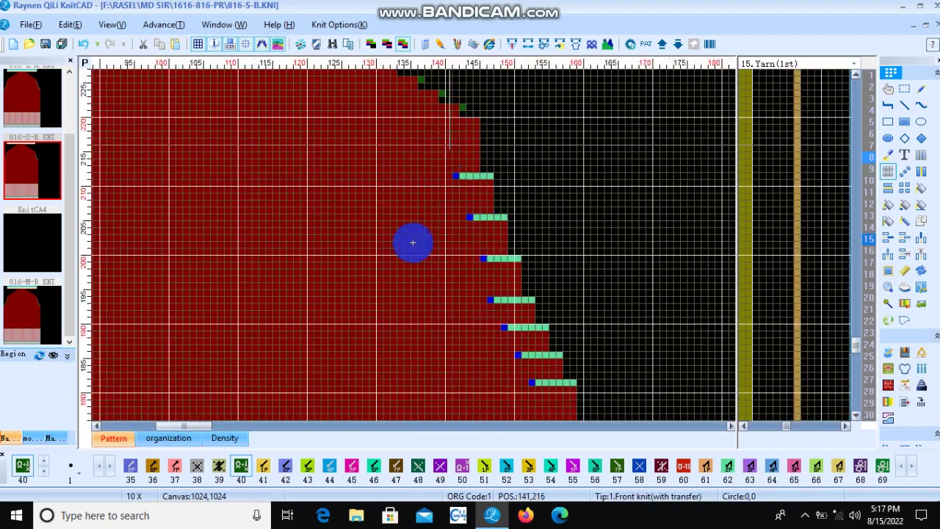
{"action": "scroll", "coordinate": [411, 243], "scroll_direction": "up", "scroll_amount": 1}
{"action": "scroll", "coordinate": [414, 244], "scroll_direction": "down", "scroll_amount": 2}
{"action": "scroll", "coordinate": [188, 269], "scroll_direction": "down", "scroll_amount": 2}
{"action": "scroll", "coordinate": [105, 231], "scroll_direction": "up", "scroll_amount": 1}
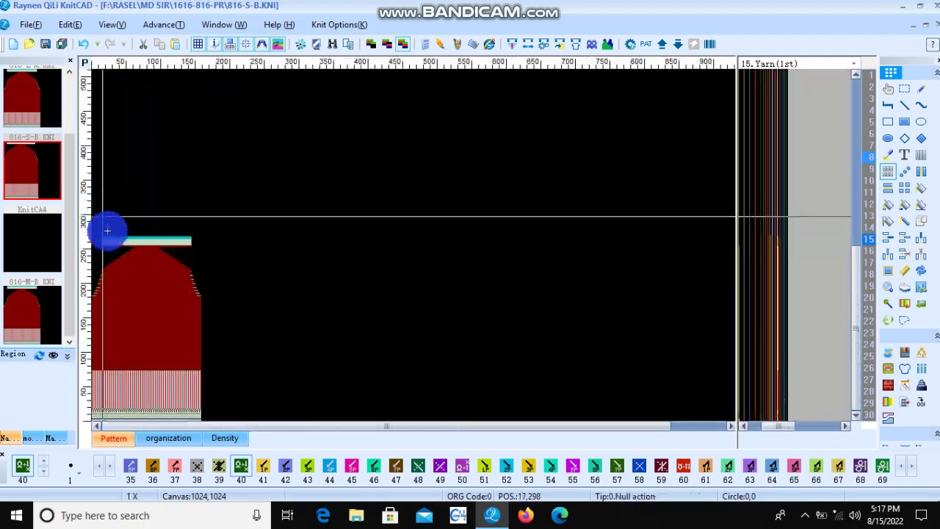
{"action": "scroll", "coordinate": [300, 240], "scroll_direction": "up", "scroll_amount": 1}
{"action": "scroll", "coordinate": [414, 245], "scroll_direction": "up", "scroll_amount": 2}
{"action": "scroll", "coordinate": [428, 269], "scroll_direction": "down", "scroll_amount": 1}
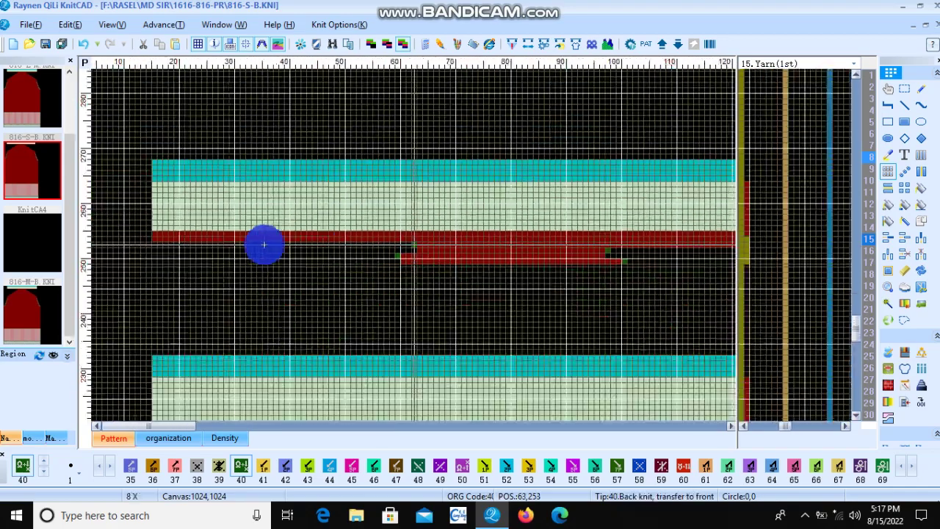
{"action": "scroll", "coordinate": [264, 243], "scroll_direction": "down", "scroll_amount": 3}
{"action": "scroll", "coordinate": [220, 413], "scroll_direction": "up", "scroll_amount": 1}
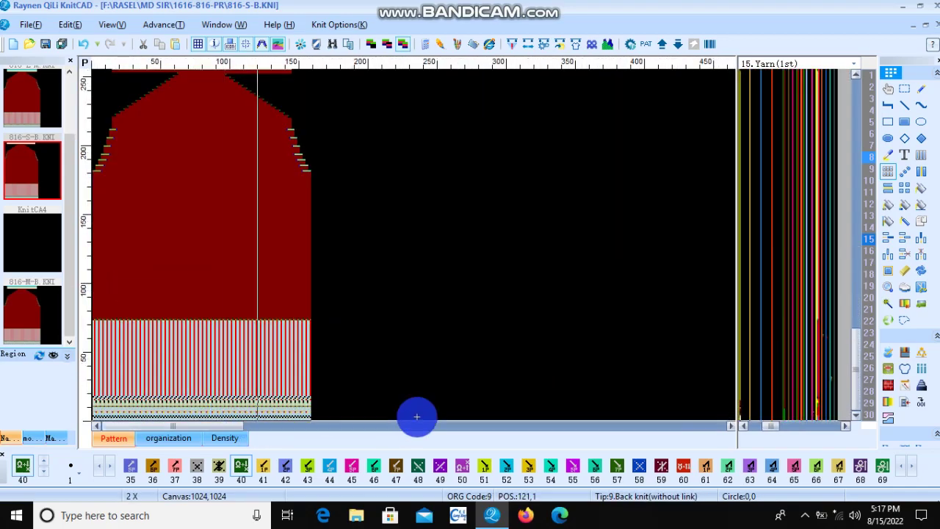
{"action": "scroll", "coordinate": [414, 416], "scroll_direction": "up", "scroll_amount": 2}
{"action": "scroll", "coordinate": [415, 416], "scroll_direction": "up", "scroll_amount": 1}
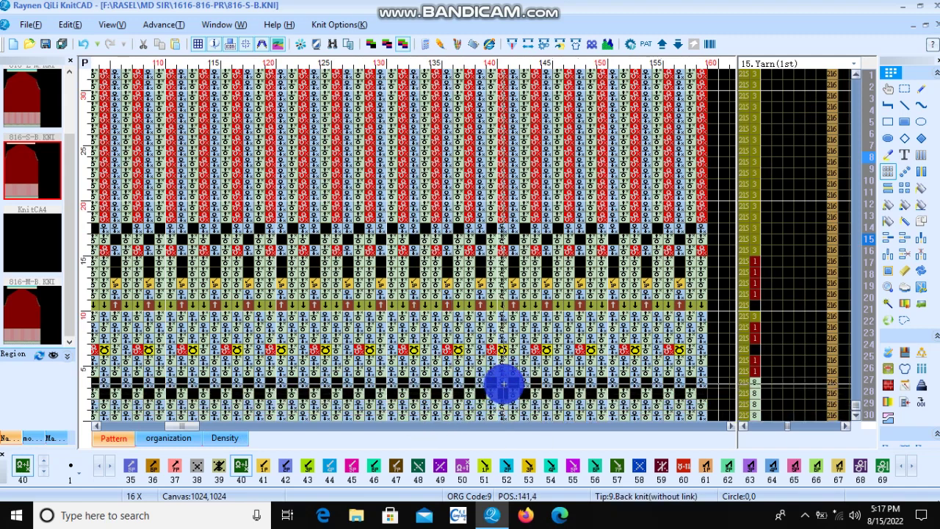
Step: Show line 27.Scissors in the function-line panel and widen that panel
{"action": "left_click", "coordinate": [768, 314]}
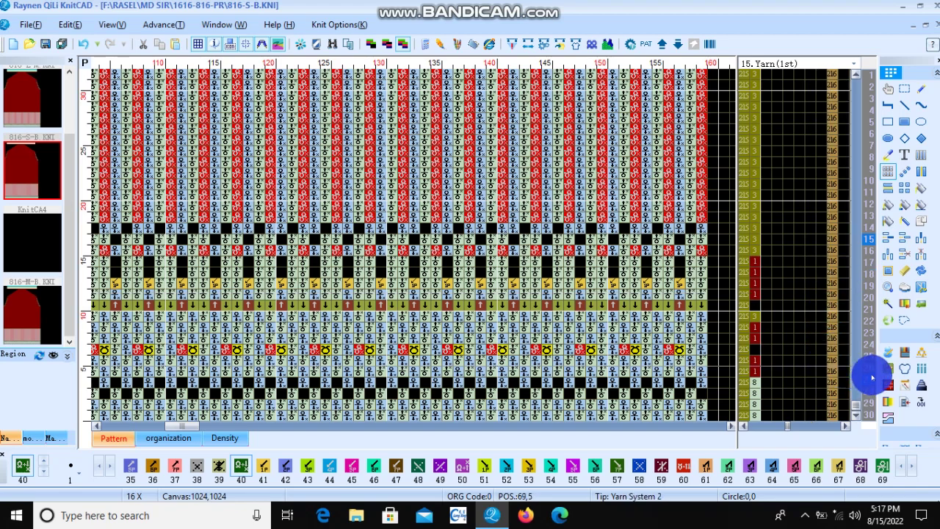
{"action": "left_click", "coordinate": [868, 380]}
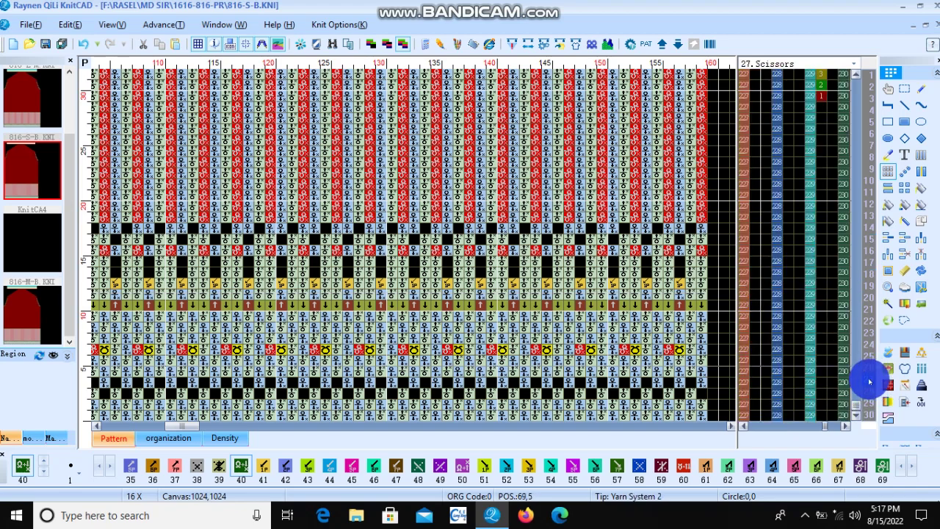
{"action": "scroll", "coordinate": [611, 260], "scroll_direction": "up", "scroll_amount": 2}
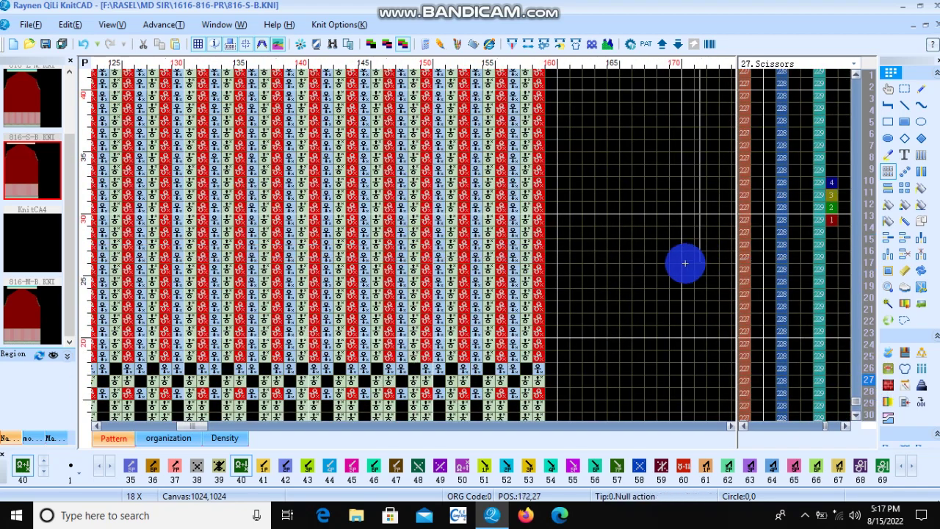
{"action": "left_click_drag", "start_coordinate": [735, 256], "coordinate": [489, 258]}
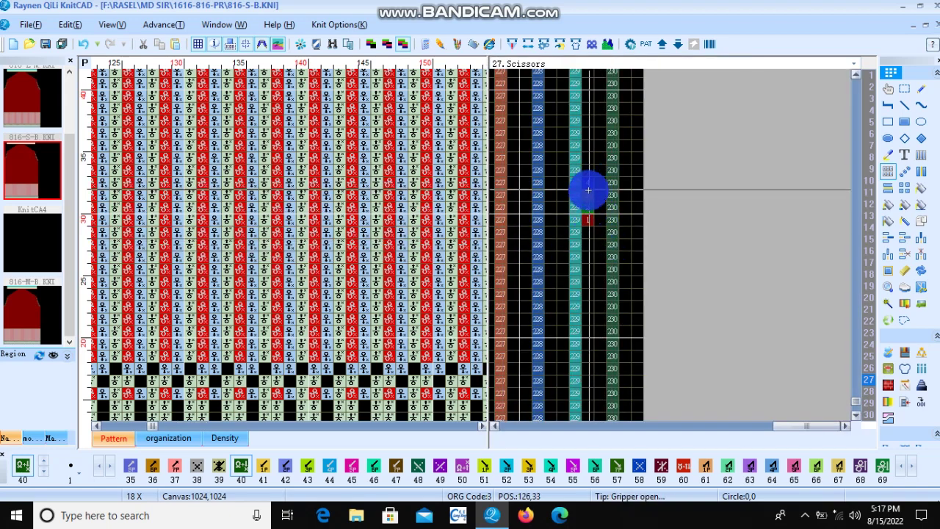
Step: Switch to single-point drawing and erase a red 1 mark in the Scissors lines
{"action": "left_click", "coordinate": [592, 184]}
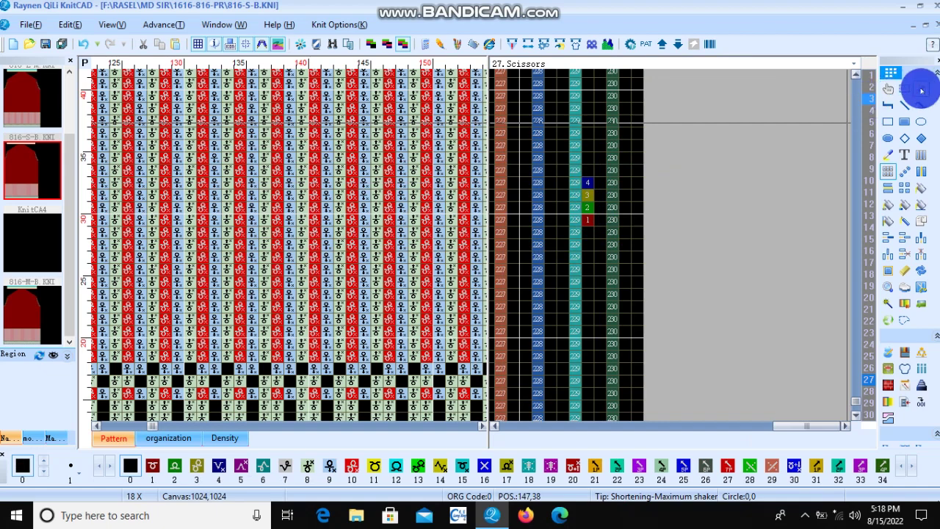
{"action": "left_click", "coordinate": [921, 89]}
{"action": "left_click_drag", "start_coordinate": [577, 203], "coordinate": [589, 189]}
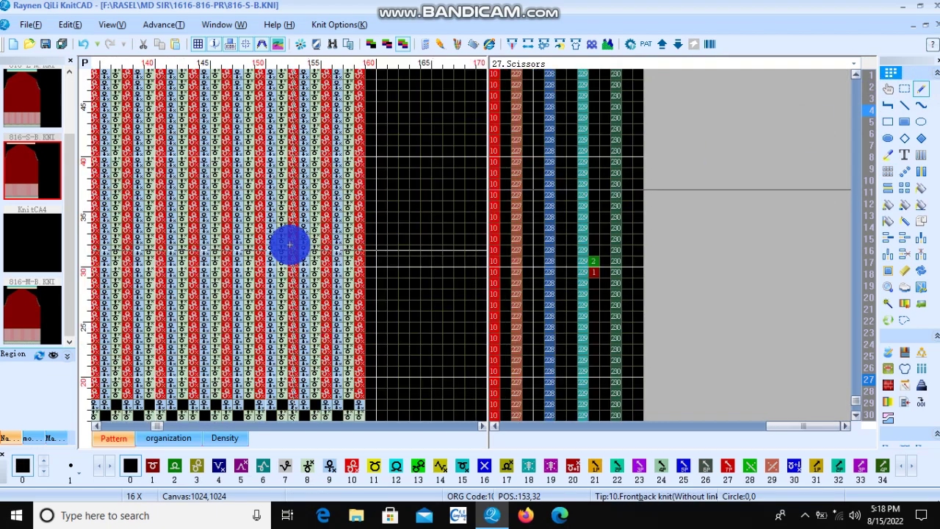
{"action": "left_click_drag", "start_coordinate": [588, 190], "coordinate": [300, 191]}
{"action": "scroll", "coordinate": [287, 242], "scroll_direction": "up", "scroll_amount": 1}
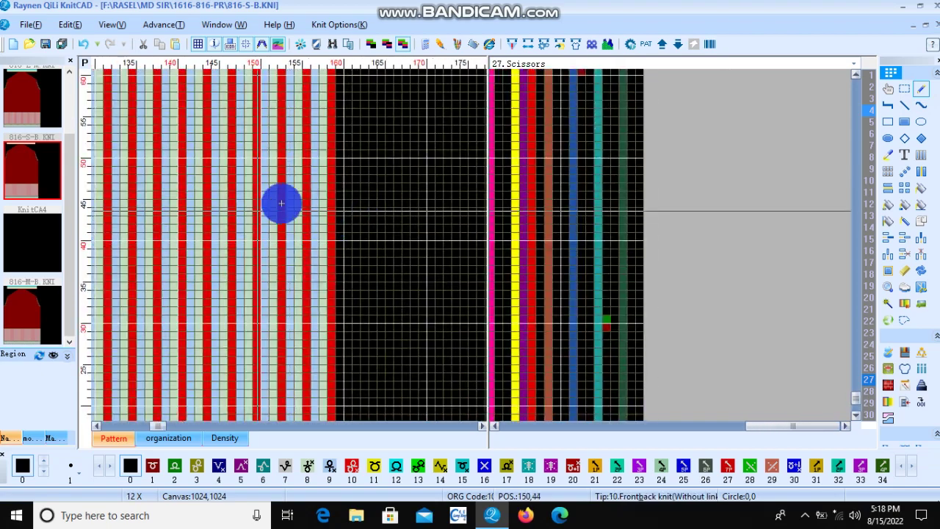
{"action": "scroll", "coordinate": [290, 235], "scroll_direction": "up", "scroll_amount": 1}
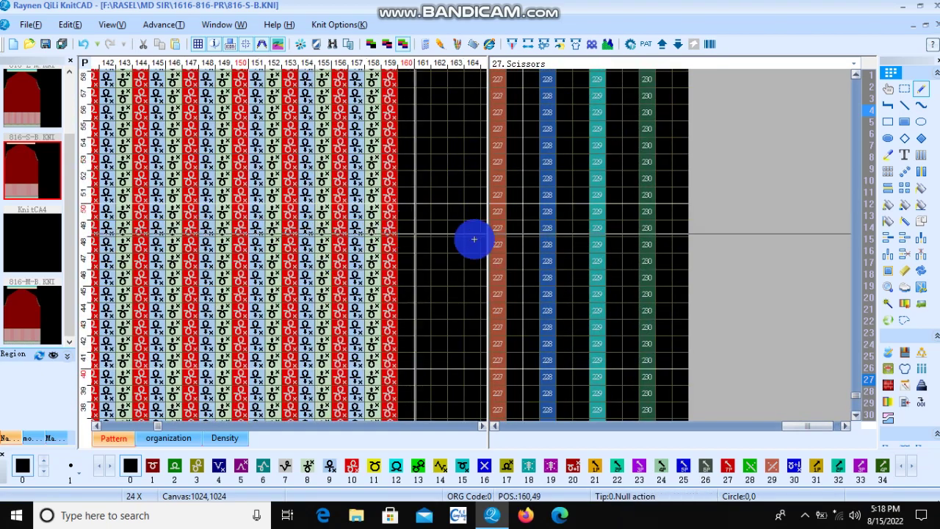
{"action": "scroll", "coordinate": [514, 249], "scroll_direction": "up", "scroll_amount": 3}
{"action": "scroll", "coordinate": [555, 314], "scroll_direction": "down", "scroll_amount": 2}
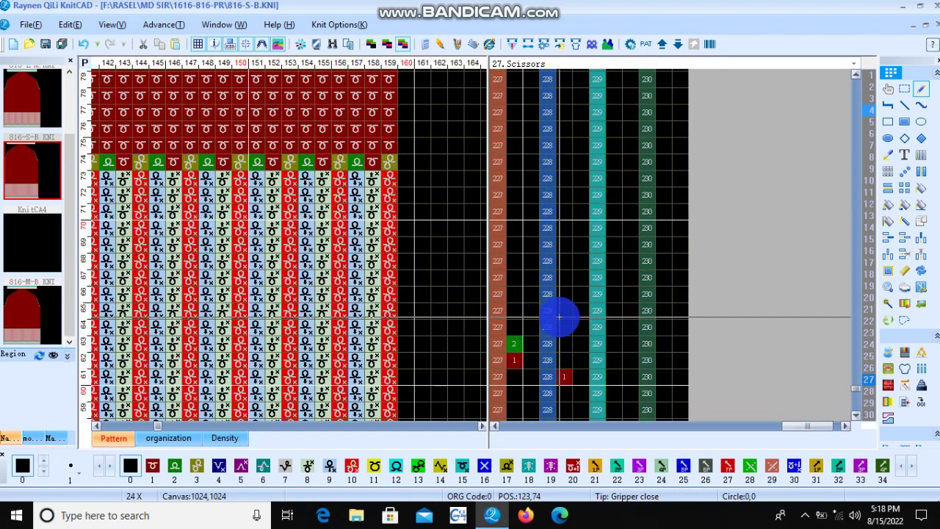
{"action": "scroll", "coordinate": [543, 317], "scroll_direction": "down", "scroll_amount": 2}
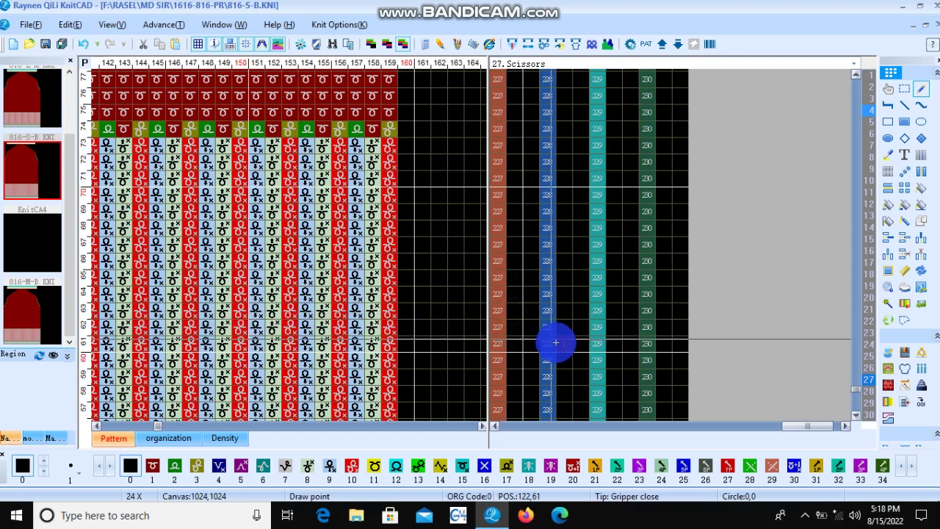
{"action": "left_click", "coordinate": [563, 341]}
Step: Place a red code 1 point beside column 228 at row 78
{"action": "scroll", "coordinate": [571, 330], "scroll_direction": "up", "scroll_amount": 1}
{"action": "scroll", "coordinate": [568, 308], "scroll_direction": "up", "scroll_amount": 1}
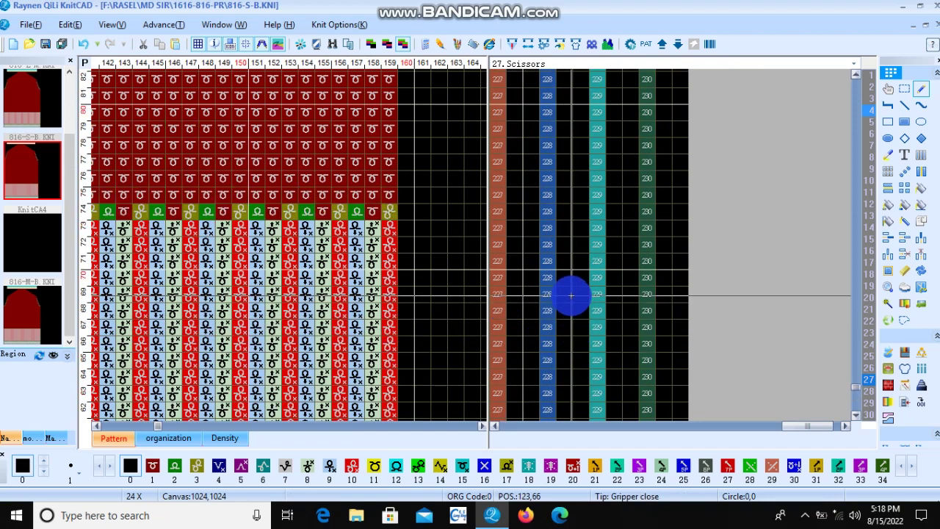
{"action": "scroll", "coordinate": [567, 264], "scroll_direction": "up", "scroll_amount": 1}
{"action": "scroll", "coordinate": [564, 232], "scroll_direction": "up", "scroll_amount": 1}
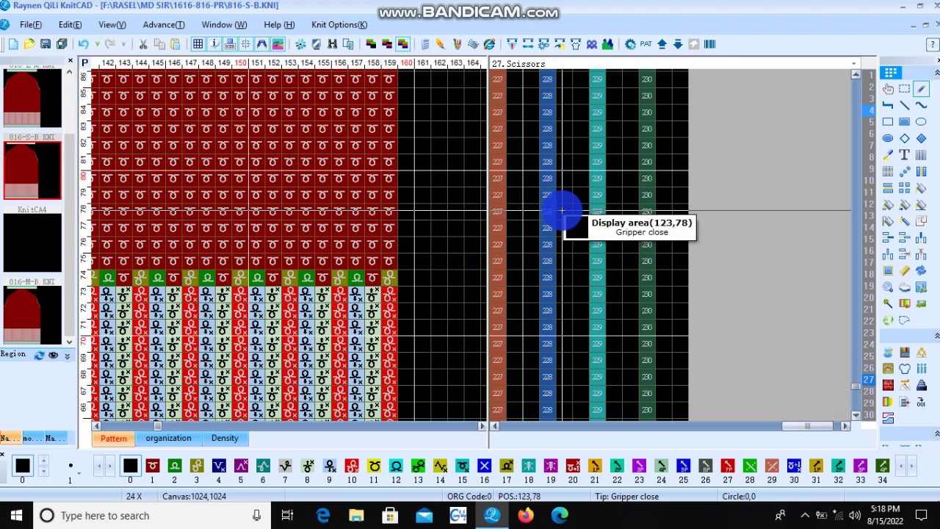
{"action": "left_click", "coordinate": [562, 211]}
{"action": "left_click", "coordinate": [562, 211]}
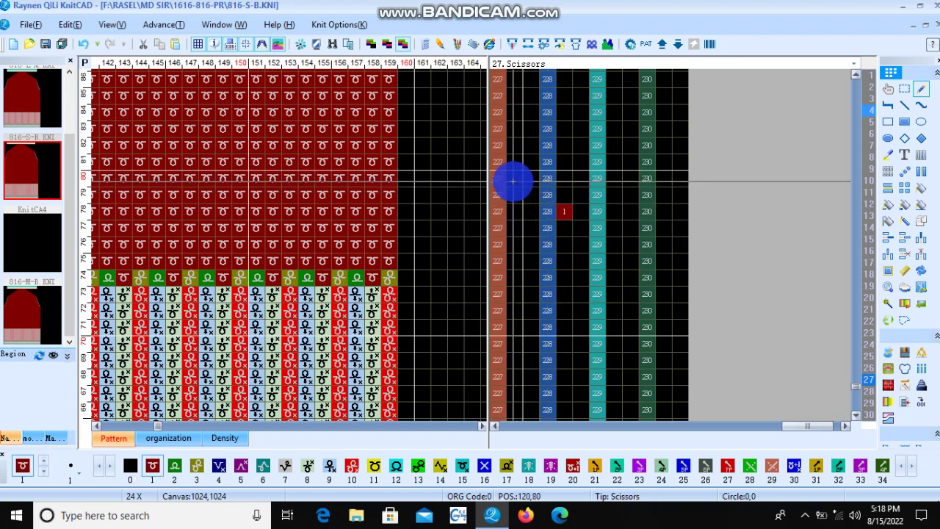
{"action": "left_click", "coordinate": [512, 177]}
{"action": "left_click", "coordinate": [511, 162]}
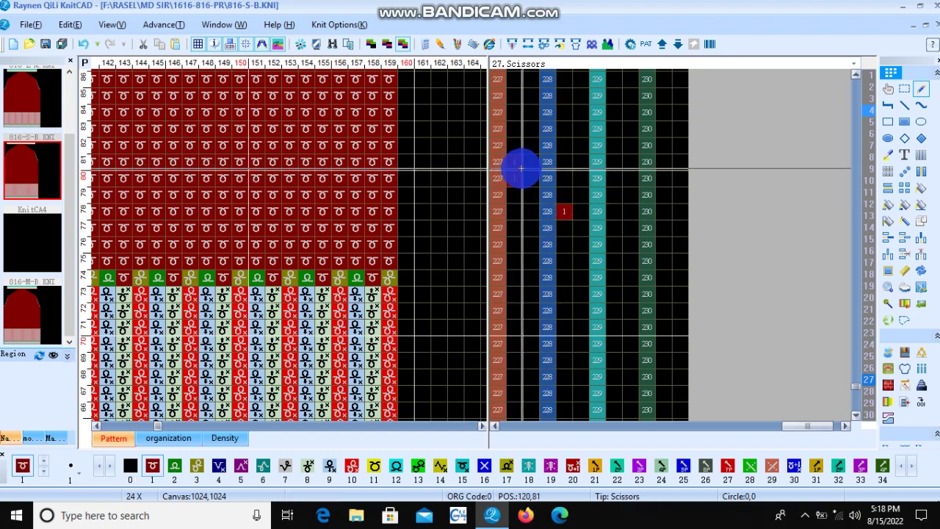
Step: With colour 0, erase the green 2 mark near row 264 and the red 1 near row 265
{"action": "scroll", "coordinate": [518, 168], "scroll_direction": "up", "scroll_amount": 1}
{"action": "scroll", "coordinate": [521, 168], "scroll_direction": "up", "scroll_amount": 10}
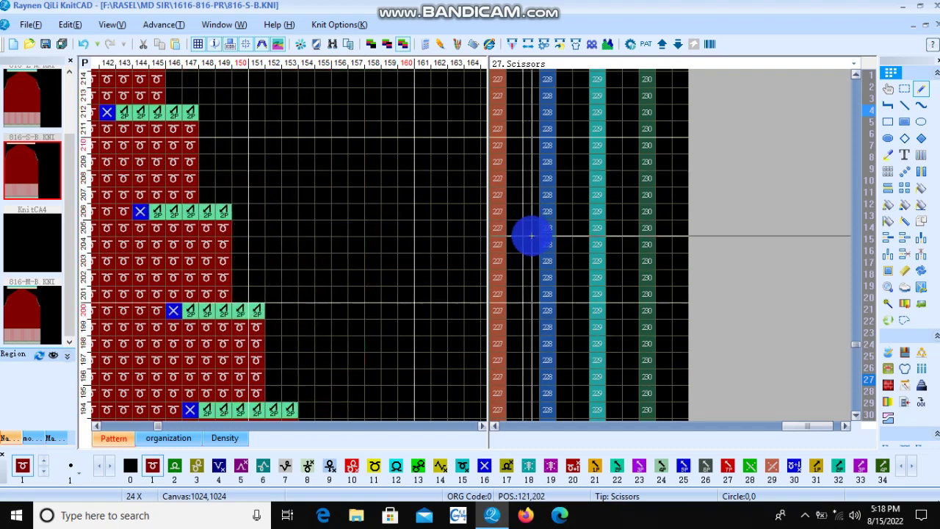
{"action": "scroll", "coordinate": [535, 235], "scroll_direction": "up", "scroll_amount": 10}
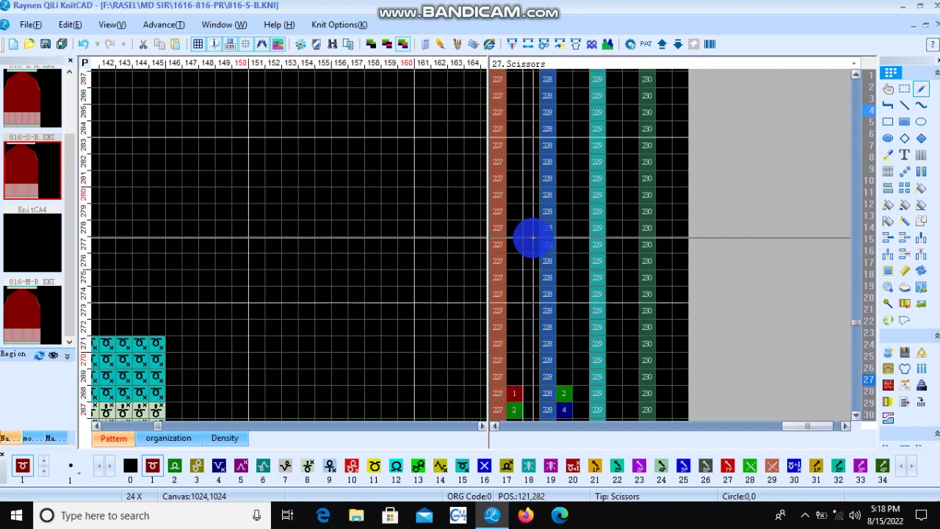
{"action": "scroll", "coordinate": [536, 176], "scroll_direction": "up", "scroll_amount": 2}
{"action": "scroll", "coordinate": [539, 163], "scroll_direction": "up", "scroll_amount": 2}
{"action": "scroll", "coordinate": [558, 154], "scroll_direction": "up", "scroll_amount": 1}
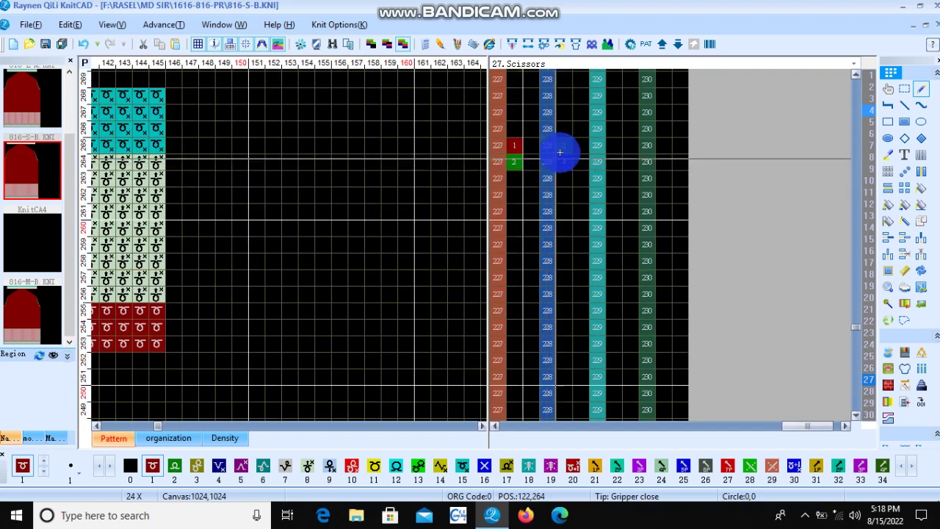
{"action": "key", "text": "0"}
{"action": "left_click", "coordinate": [562, 142]}
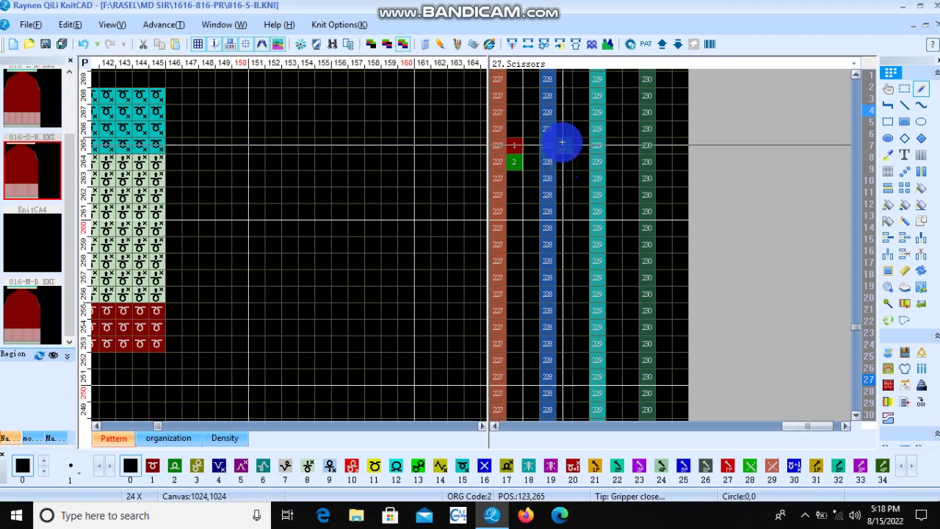
{"action": "left_click", "coordinate": [514, 145]}
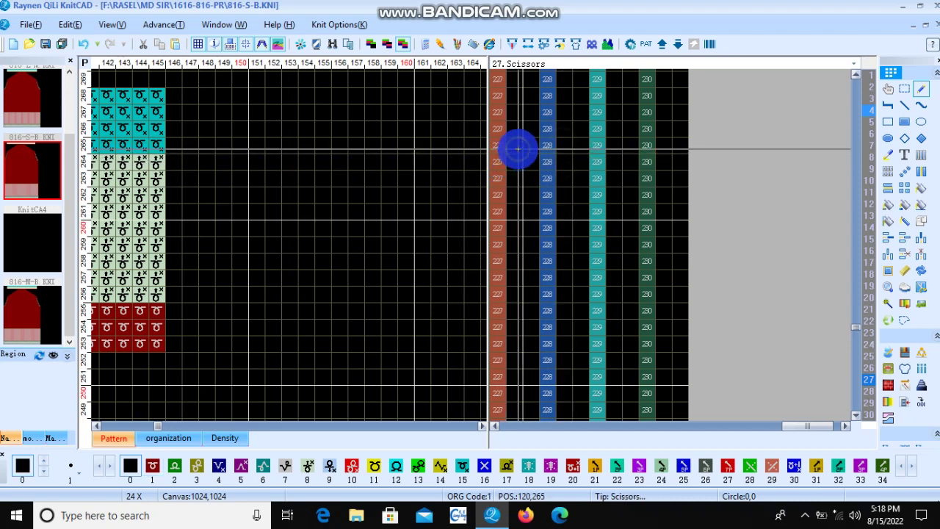
Step: Place code 2 beside column 228 at row 264 and code 1 beside column 227 over rows 266–267
{"action": "key", "text": "2"}
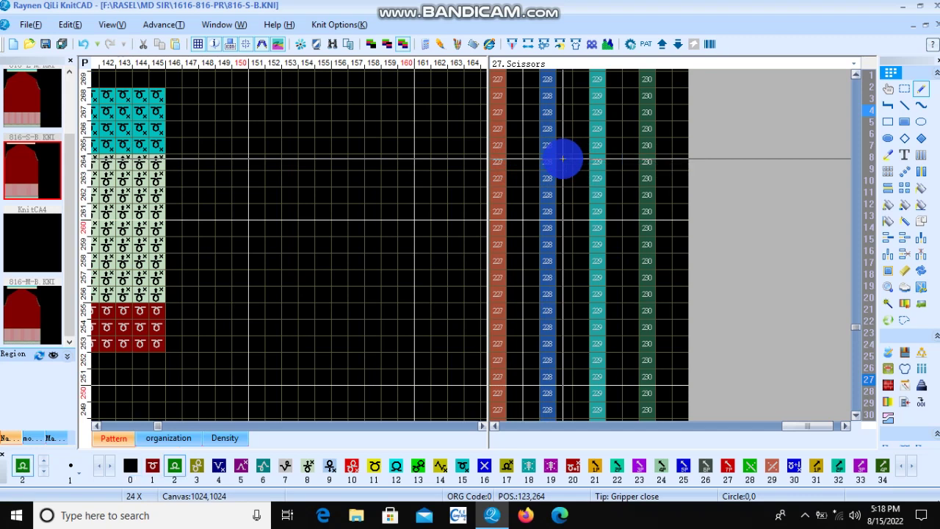
{"action": "left_click", "coordinate": [559, 156]}
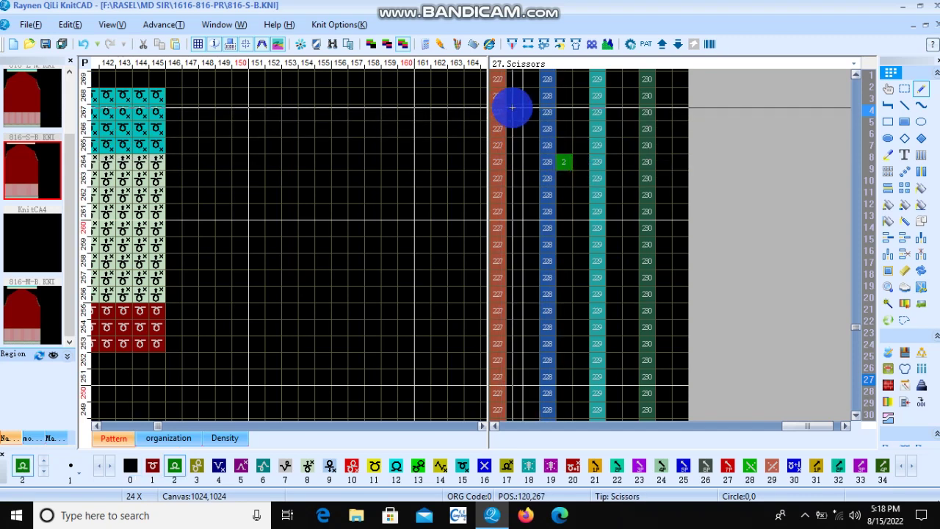
{"action": "left_click", "coordinate": [512, 110]}
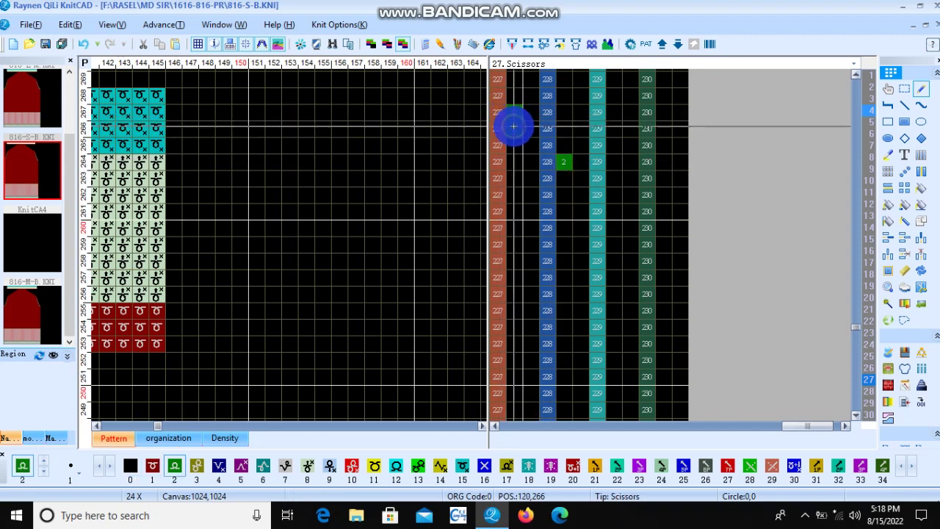
{"action": "key", "text": "1"}
{"action": "left_click_drag", "start_coordinate": [514, 114], "coordinate": [514, 129]}
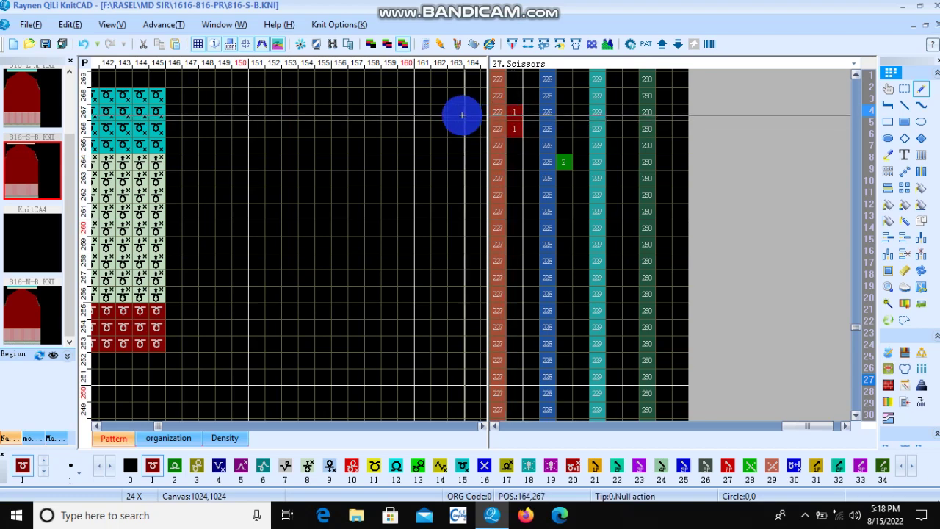
Step: Compile the pattern (Compile OK, 300 rows by 158 wide), close the results, and widen the pattern view
{"action": "key", "text": "ctrl+s"}
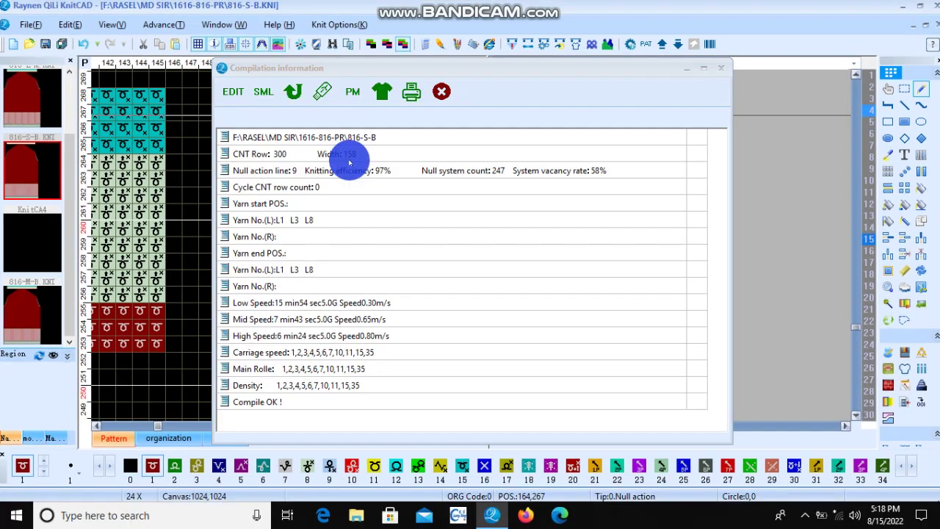
{"action": "left_click", "coordinate": [442, 91]}
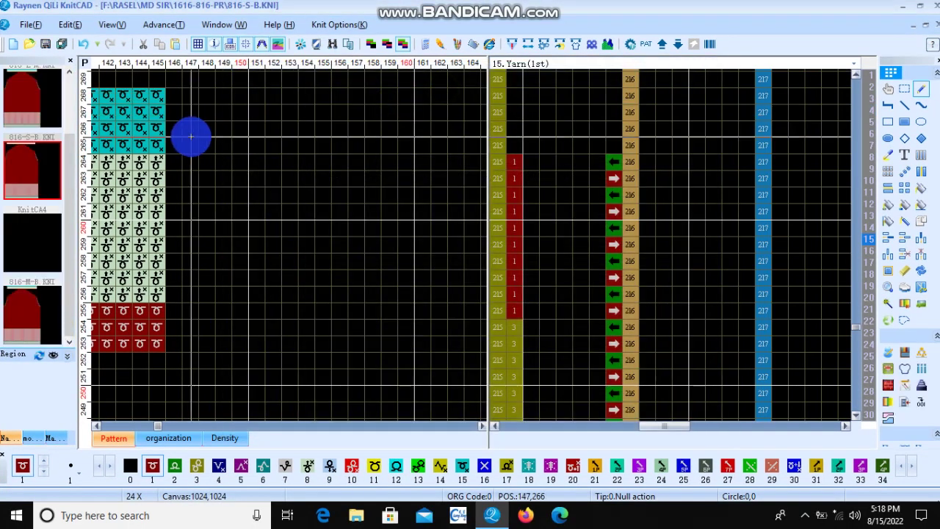
{"action": "scroll", "coordinate": [174, 254], "scroll_direction": "down", "scroll_amount": 2}
{"action": "scroll", "coordinate": [289, 243], "scroll_direction": "down", "scroll_amount": 1}
{"action": "scroll", "coordinate": [242, 255], "scroll_direction": "down", "scroll_amount": 1}
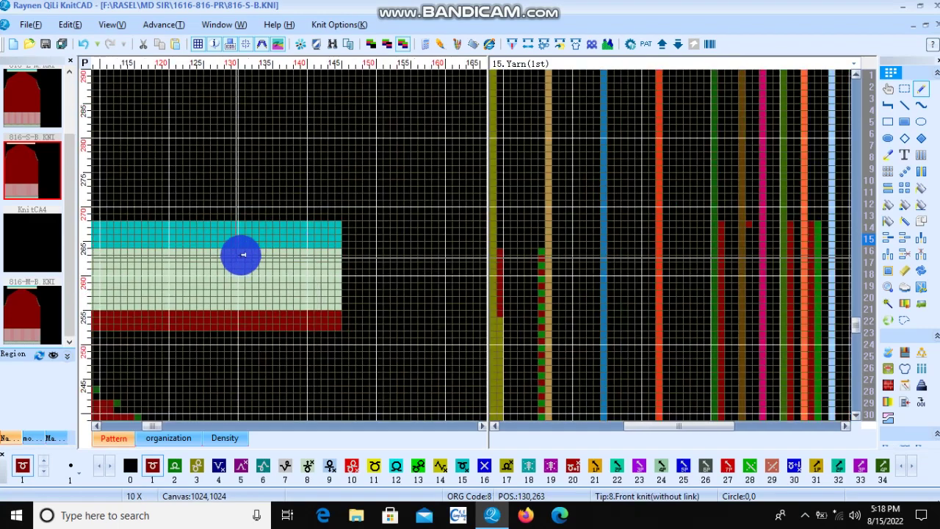
{"action": "scroll", "coordinate": [272, 245], "scroll_direction": "down", "scroll_amount": 1}
{"action": "scroll", "coordinate": [137, 269], "scroll_direction": "down", "scroll_amount": 1}
{"action": "scroll", "coordinate": [290, 245], "scroll_direction": "up", "scroll_amount": 2}
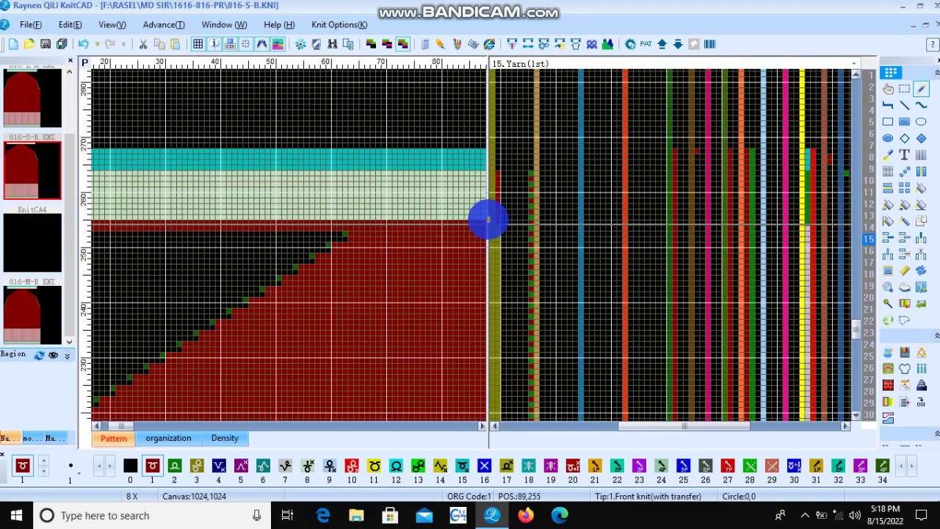
{"action": "left_click_drag", "start_coordinate": [488, 218], "coordinate": [661, 224]}
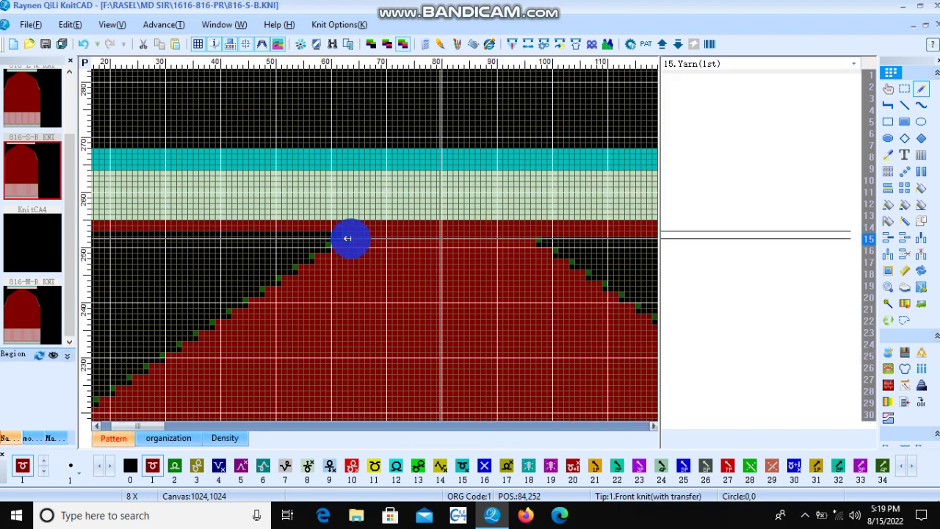
Step: Open the File menu and dismiss it without choosing a command
{"action": "left_click", "coordinate": [31, 26]}
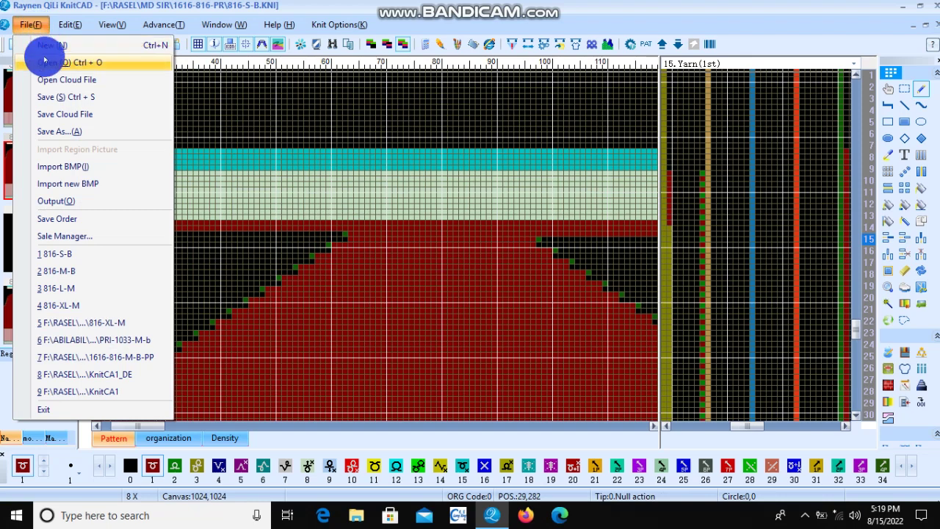
{"action": "left_click", "coordinate": [112, 24]}
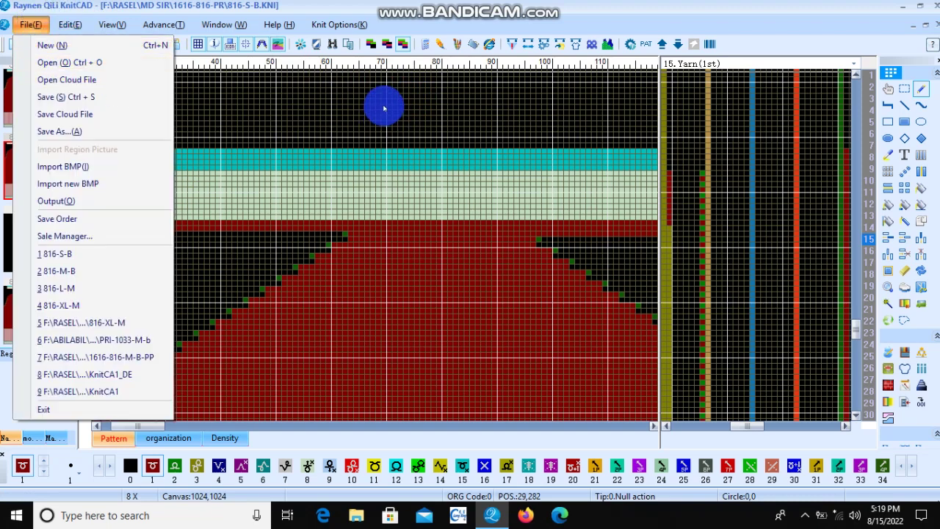
{"action": "right_click", "coordinate": [384, 108]}
Step: Paint red stitches above the cyan band and mark a 15 by 10 flat-copy region around them
{"action": "left_click", "coordinate": [216, 93]}
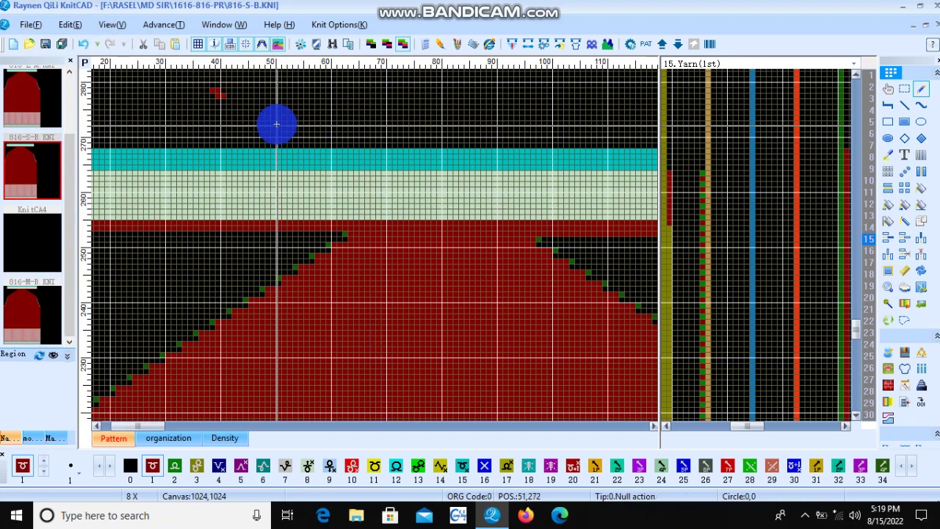
{"action": "left_click", "coordinate": [888, 169]}
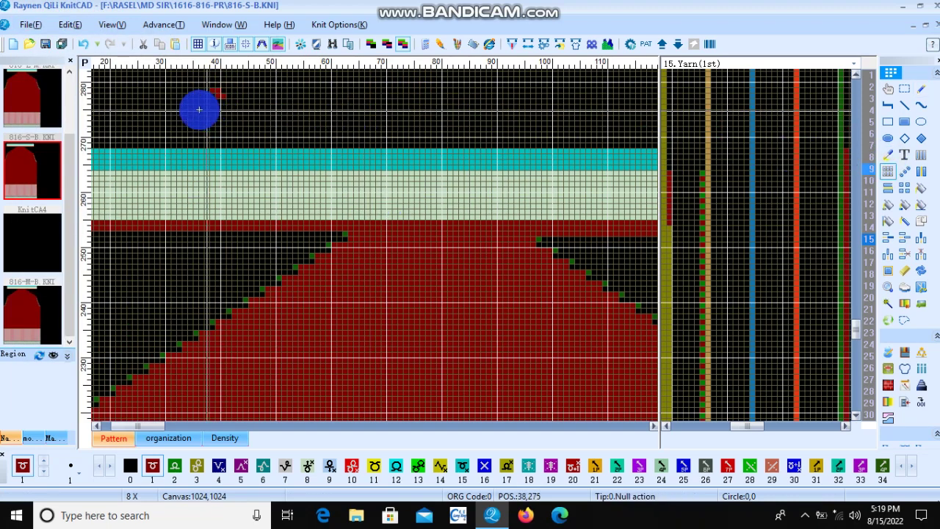
{"action": "left_click_drag", "start_coordinate": [188, 105], "coordinate": [269, 131]}
{"action": "scroll", "coordinate": [241, 86], "scroll_direction": "up", "scroll_amount": 1}
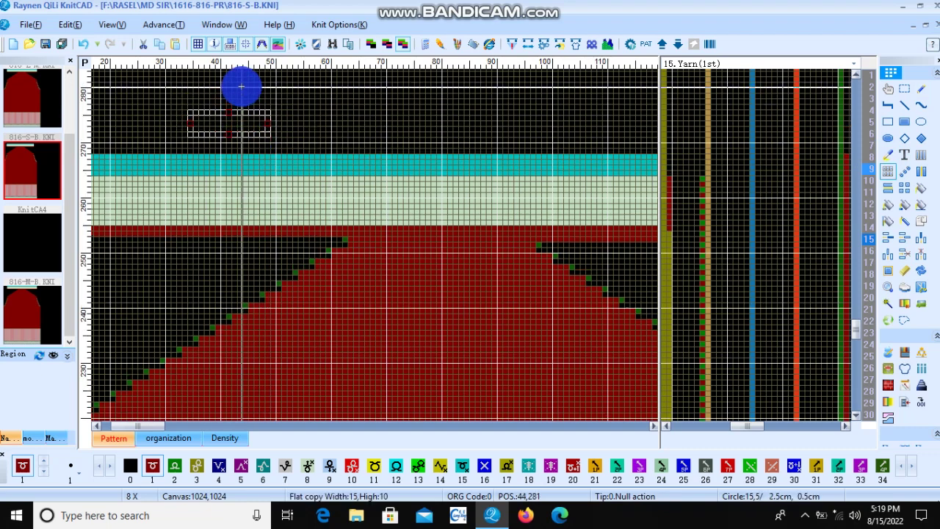
{"action": "scroll", "coordinate": [279, 88], "scroll_direction": "up", "scroll_amount": 1}
{"action": "scroll", "coordinate": [242, 191], "scroll_direction": "down", "scroll_amount": 3, "text": "ctrl"}
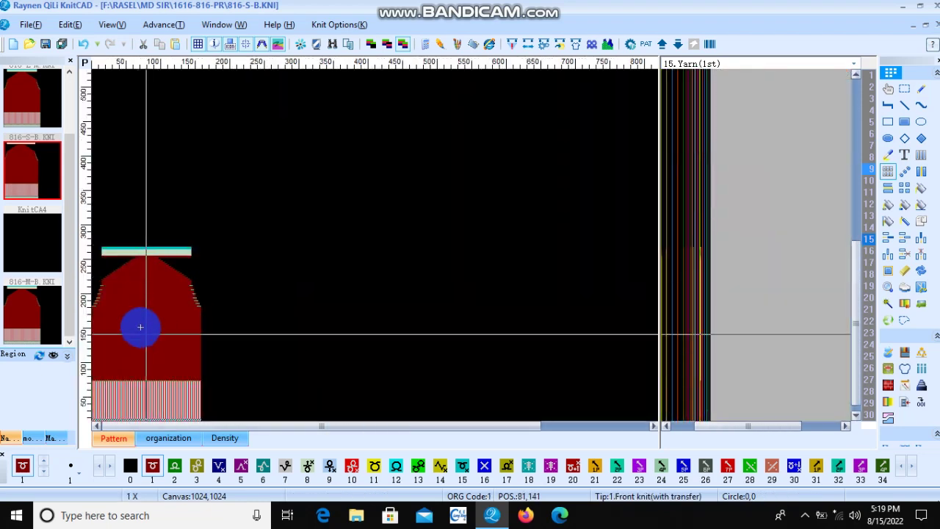
{"action": "scroll", "coordinate": [140, 327], "scroll_direction": "up", "scroll_amount": 3, "text": "ctrl"}
{"action": "scroll", "coordinate": [306, 243], "scroll_direction": "down", "scroll_amount": 3, "text": "ctrl"}
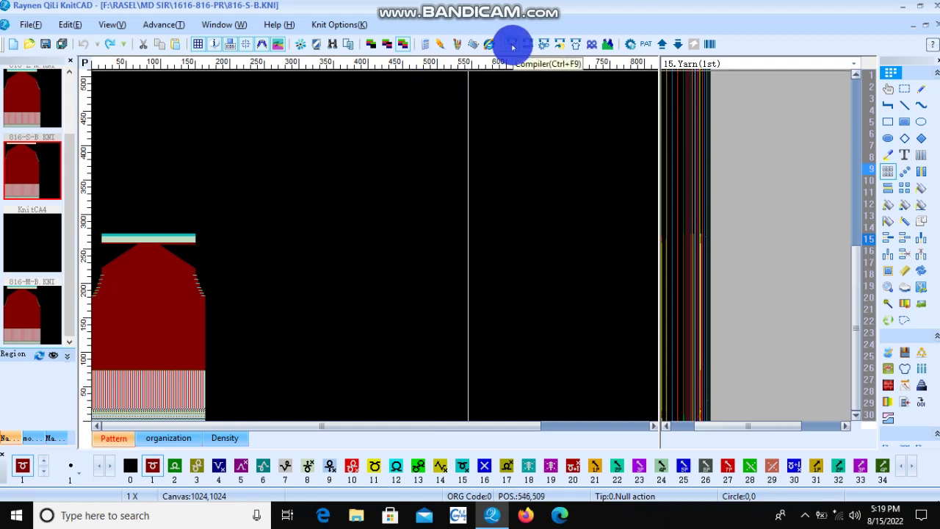
Step: Redo the last two edits to bring the body back to its narrower width, and zoom in to check it
{"action": "left_click", "coordinate": [110, 43]}
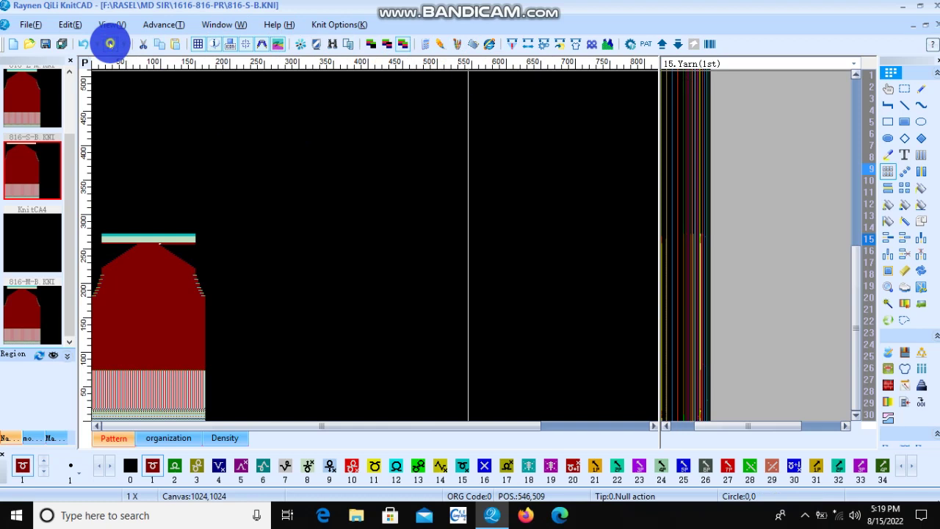
{"action": "left_click", "coordinate": [110, 43]}
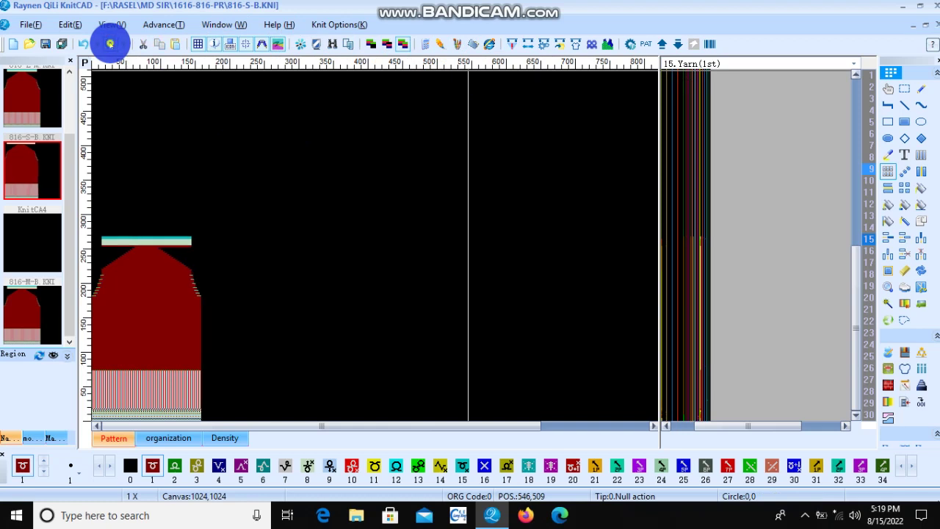
{"action": "scroll", "coordinate": [126, 242], "scroll_direction": "up", "scroll_amount": 5}
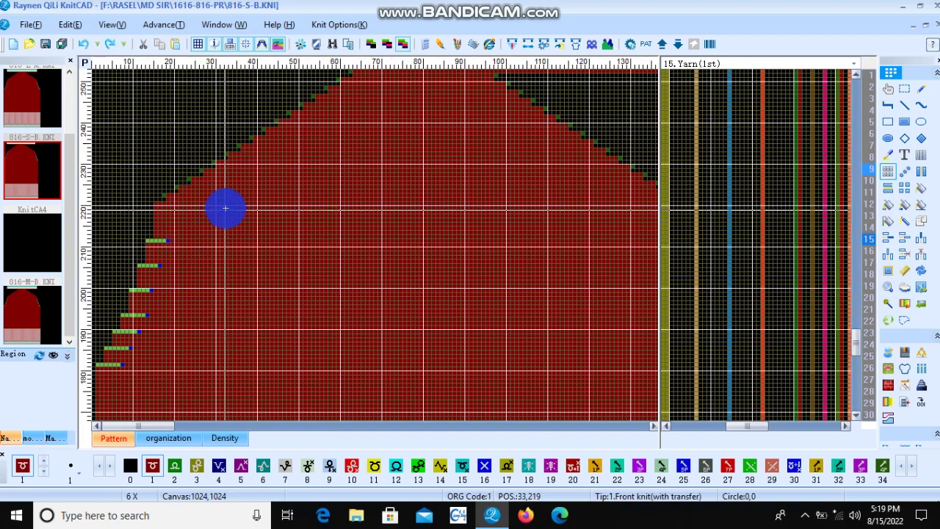
{"action": "scroll", "coordinate": [239, 198], "scroll_direction": "up", "scroll_amount": 2}
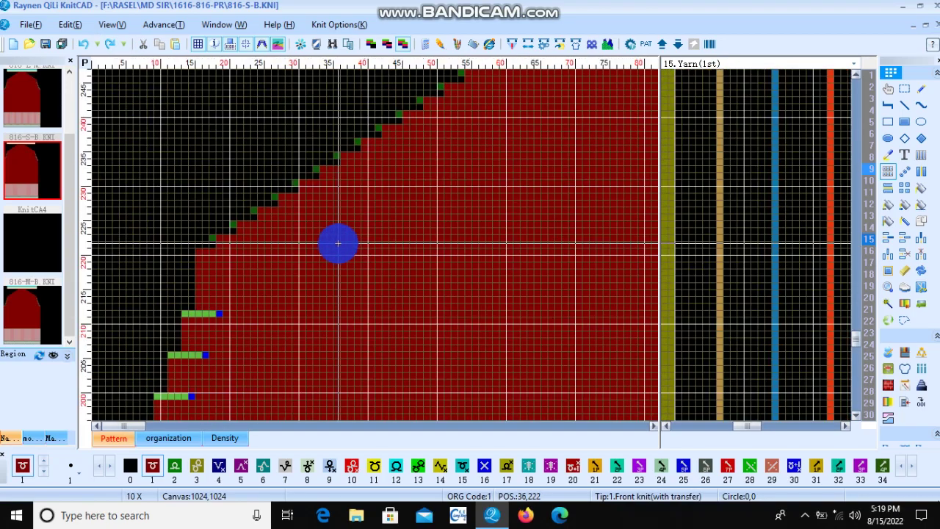
{"action": "scroll", "coordinate": [115, 266], "scroll_direction": "down", "scroll_amount": 7}
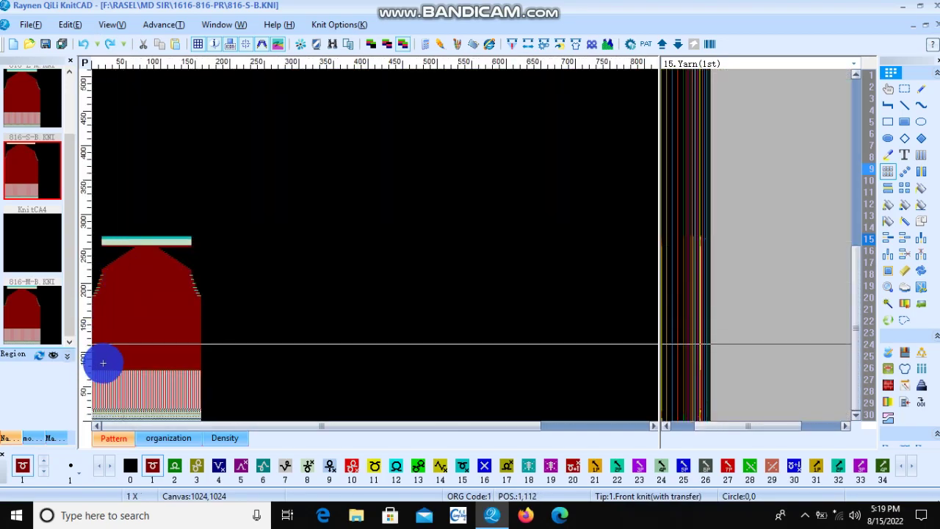
{"action": "scroll", "coordinate": [176, 242], "scroll_direction": "up", "scroll_amount": 6}
{"action": "scroll", "coordinate": [117, 298], "scroll_direction": "up", "scroll_amount": 3}
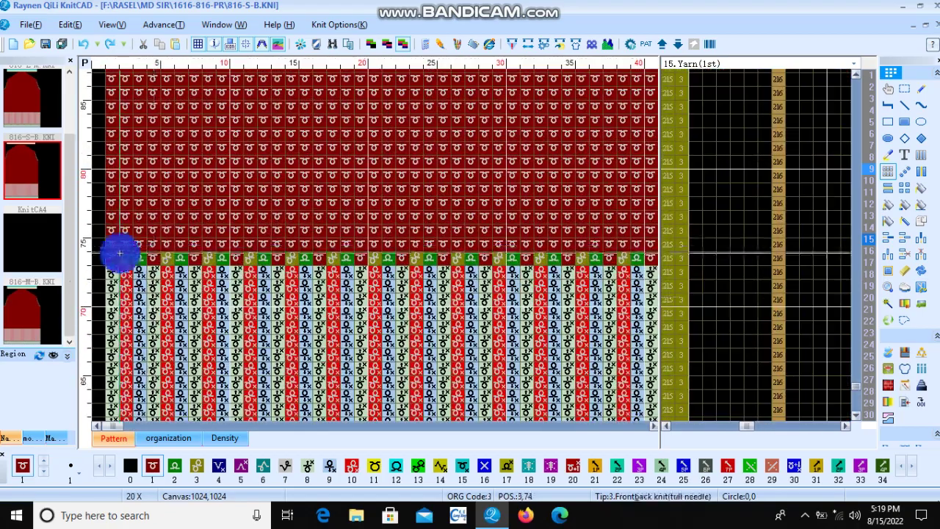
{"action": "scroll", "coordinate": [113, 247], "scroll_direction": "up", "scroll_amount": 1}
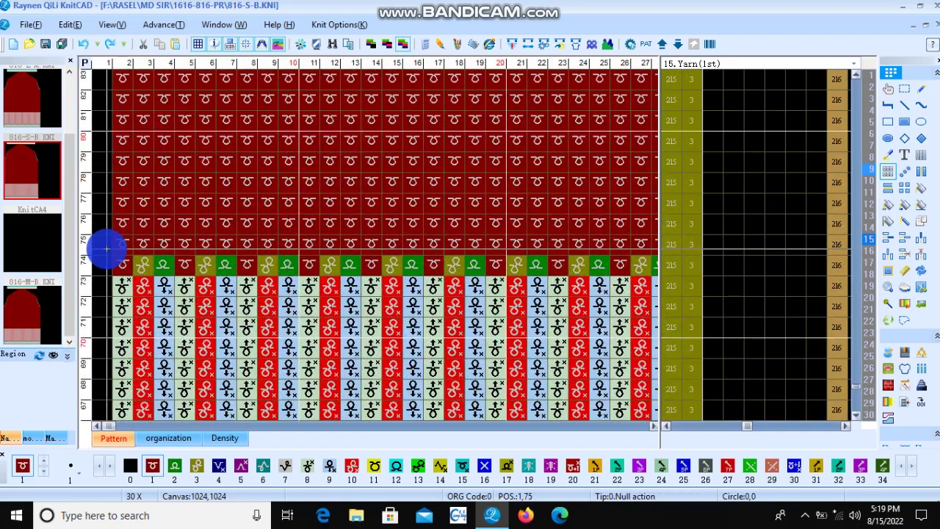
{"action": "scroll", "coordinate": [174, 243], "scroll_direction": "down", "scroll_amount": 3}
{"action": "scroll", "coordinate": [98, 359], "scroll_direction": "down", "scroll_amount": 5}
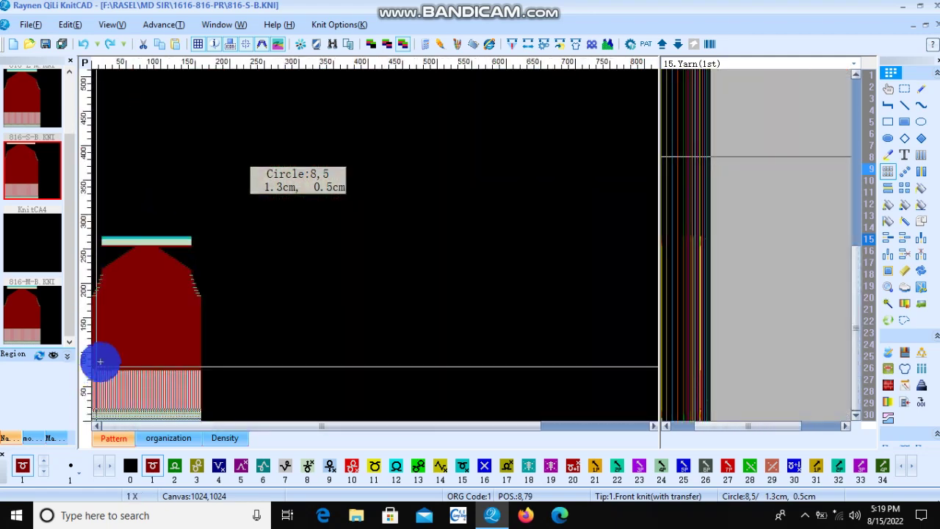
Step: Drag a selection box along row 255, across the upper body and the empty canvas to its right
{"action": "scroll", "coordinate": [373, 243], "scroll_direction": "up", "scroll_amount": 2}
{"action": "scroll", "coordinate": [373, 243], "scroll_direction": "up", "scroll_amount": 1}
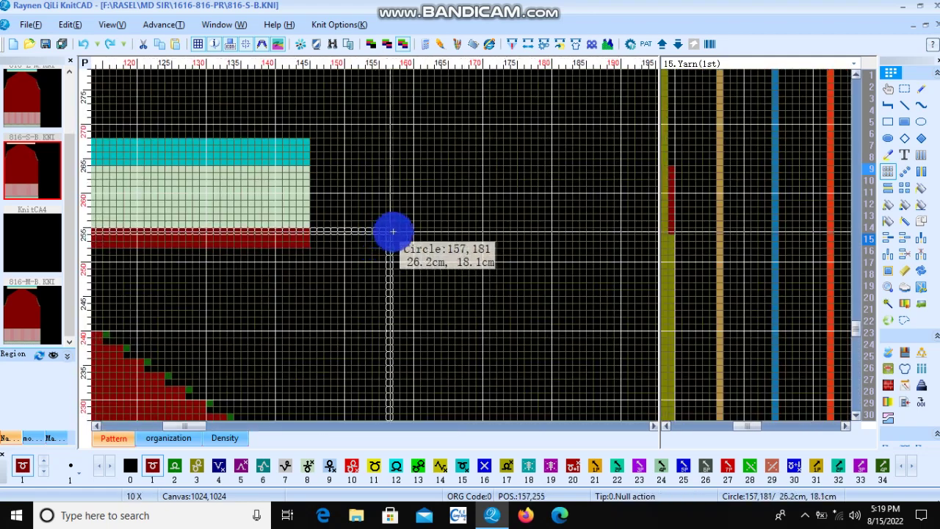
{"action": "mouse_move", "coordinate": [542, 229]}
{"action": "left_mouse_down"}
{"action": "mouse_move", "coordinate": [641, 232]}
{"action": "mouse_move", "coordinate": [217, 260]}
{"action": "left_mouse_up"}
Step: Copy the selected sweater body piece from the right-click menu
{"action": "scroll", "coordinate": [374, 243], "scroll_direction": "down", "scroll_amount": 3}
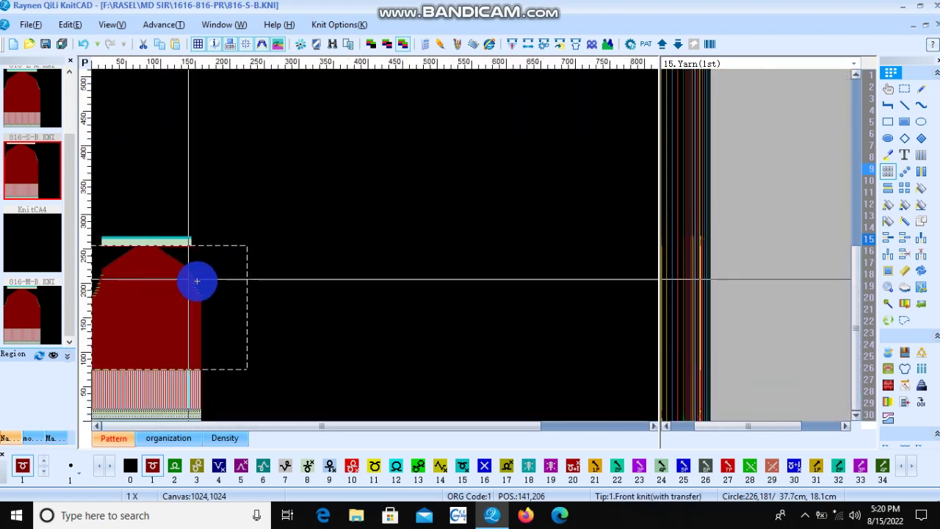
{"action": "right_click", "coordinate": [212, 263]}
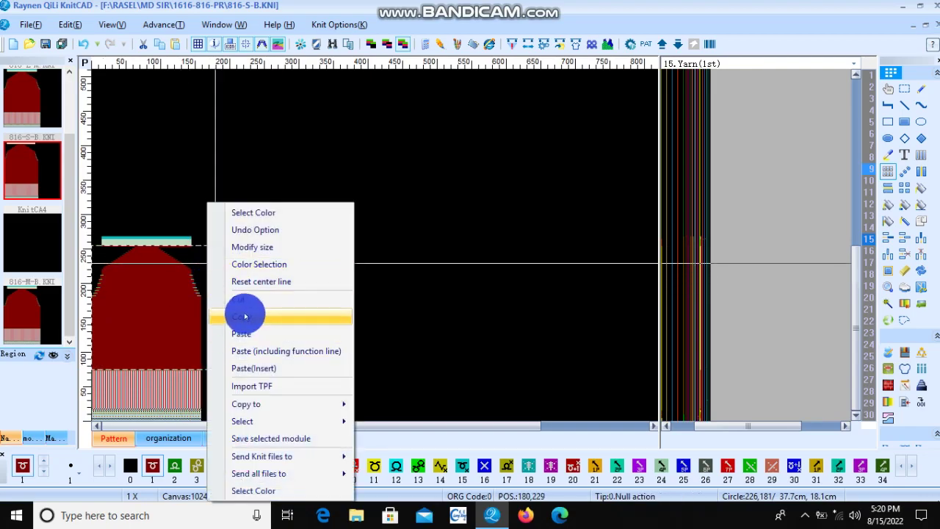
{"action": "left_click", "coordinate": [245, 315]}
Step: Zoom in and out to inspect the narrower piece with its tapered top, cyan band and ribbed hem
{"action": "scroll", "coordinate": [252, 245], "scroll_direction": "up", "scroll_amount": 1}
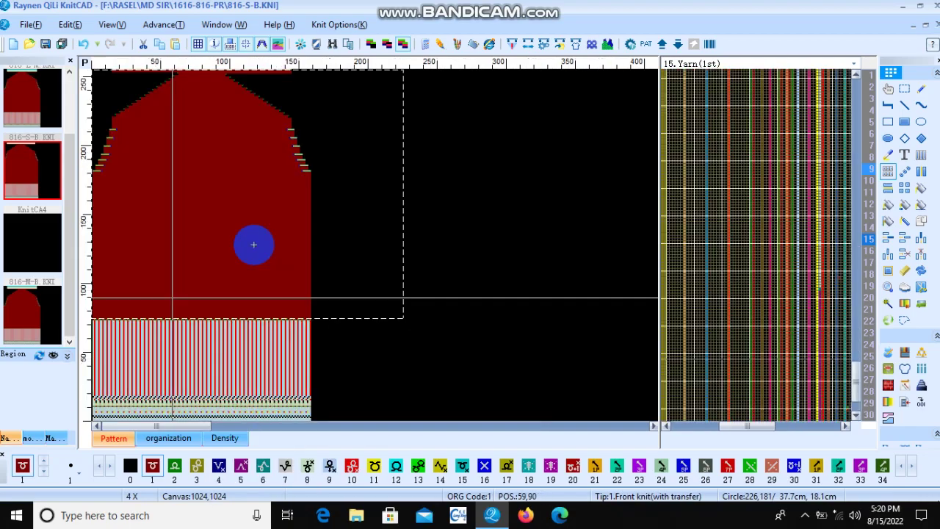
{"action": "scroll", "coordinate": [108, 275], "scroll_direction": "up", "scroll_amount": 1}
{"action": "scroll", "coordinate": [108, 275], "scroll_direction": "up", "scroll_amount": 1}
{"action": "scroll", "coordinate": [117, 308], "scroll_direction": "down", "scroll_amount": 2}
{"action": "scroll", "coordinate": [147, 264], "scroll_direction": "down", "scroll_amount": 1}
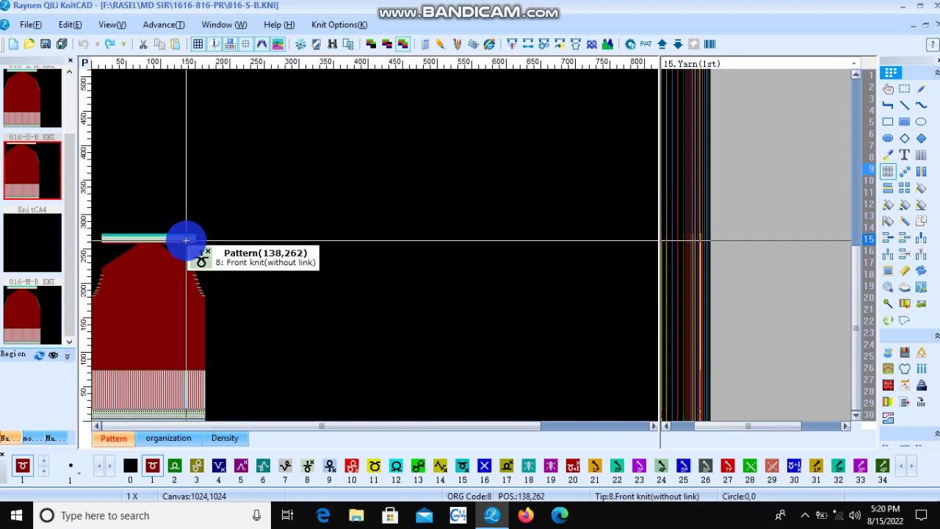
{"action": "scroll", "coordinate": [151, 320], "scroll_direction": "up", "scroll_amount": 1}
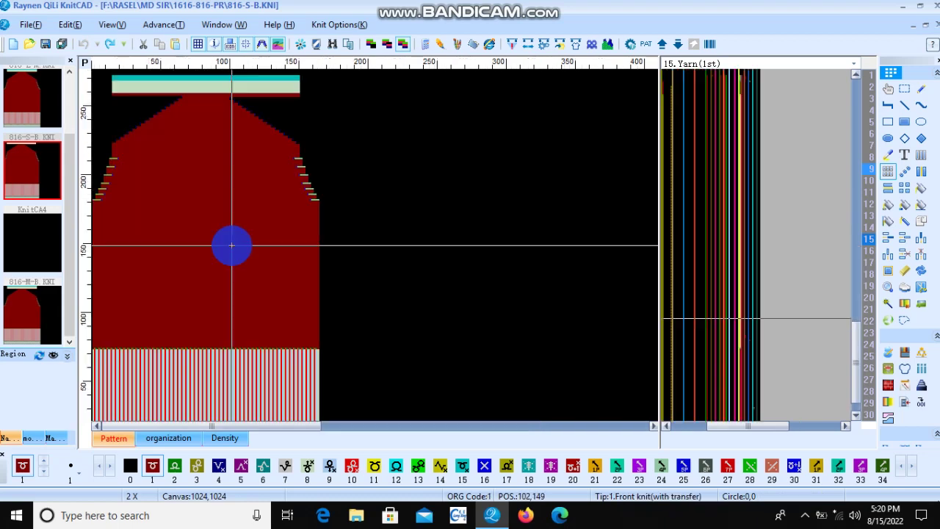
{"action": "scroll", "coordinate": [231, 245], "scroll_direction": "up", "scroll_amount": 1}
{"action": "scroll", "coordinate": [278, 291], "scroll_direction": "down", "scroll_amount": 2}
{"action": "scroll", "coordinate": [103, 393], "scroll_direction": "up", "scroll_amount": 3}
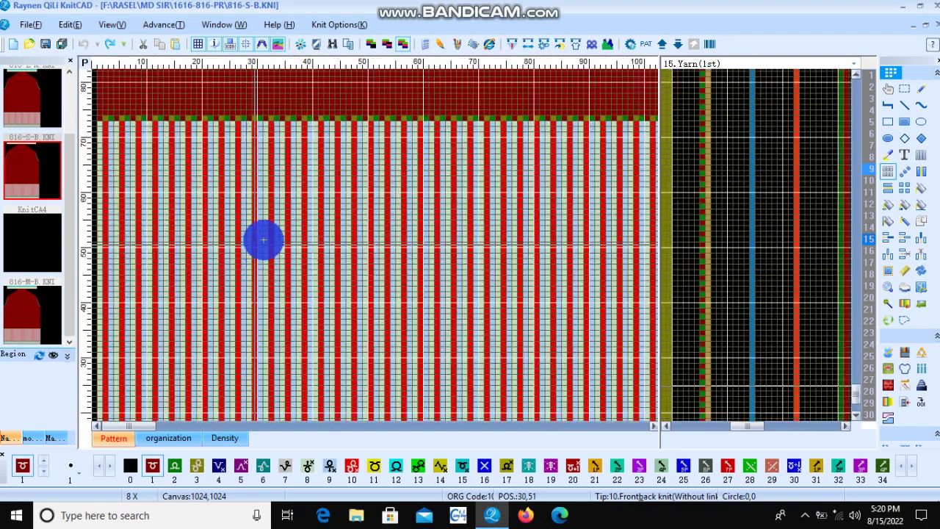
{"action": "scroll", "coordinate": [105, 373], "scroll_direction": "down", "scroll_amount": 1}
{"action": "scroll", "coordinate": [105, 373], "scroll_direction": "down", "scroll_amount": 2}
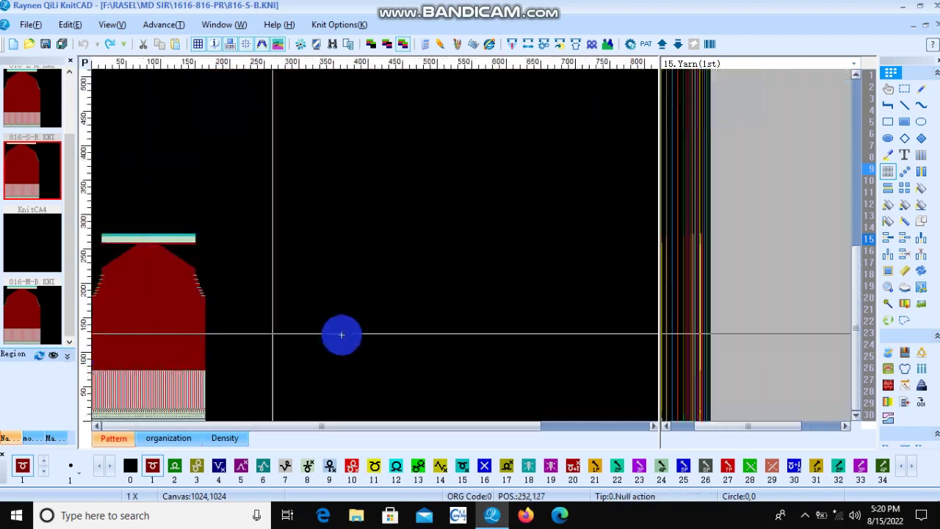